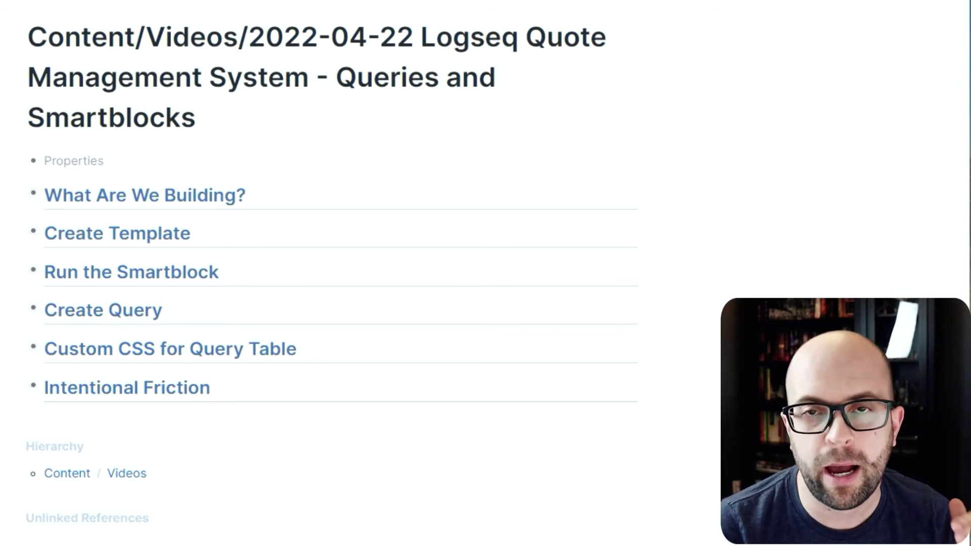
Step: Zoom into 'What Are We Building?' and expand its Smartblock section
{"action": "left_click", "coordinate": [32, 195]}
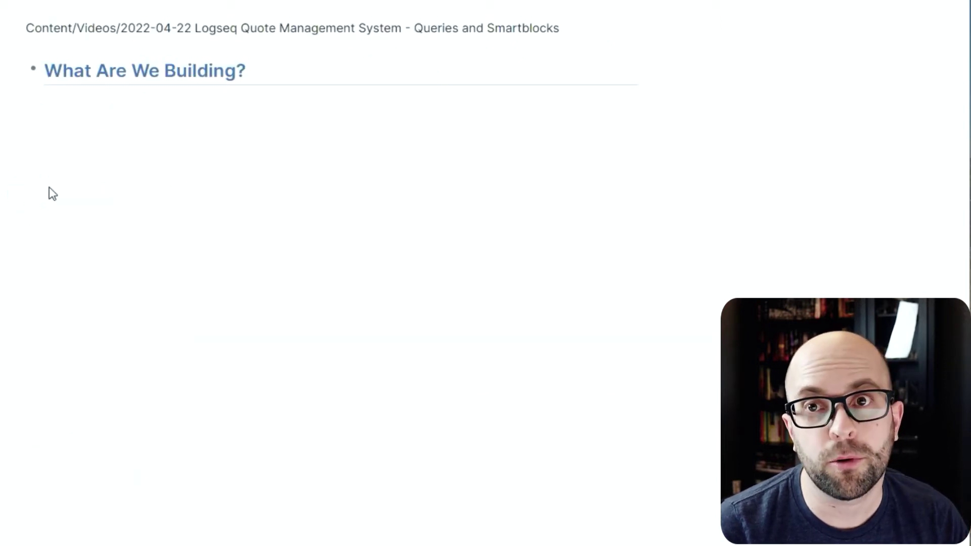
{"action": "left_click", "coordinate": [21, 70]}
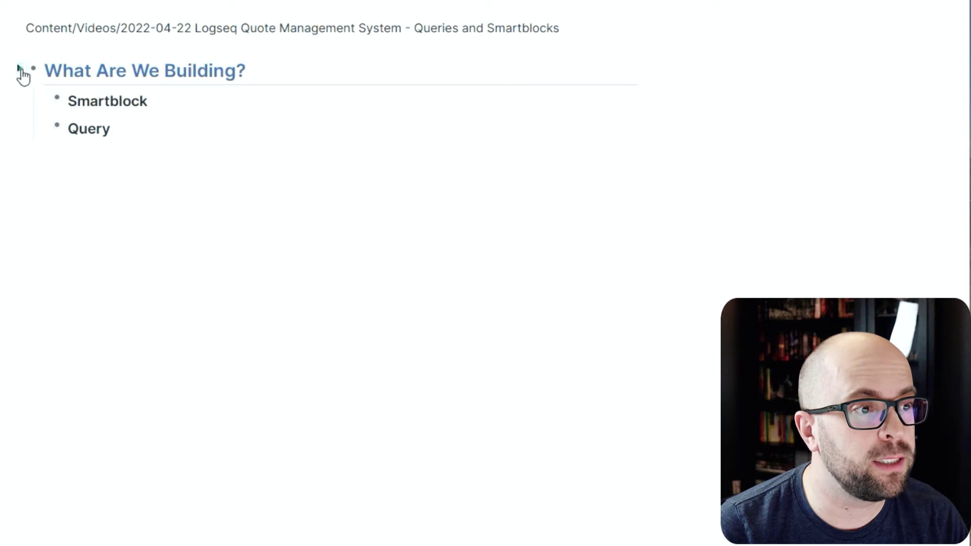
{"action": "left_click", "coordinate": [43, 98]}
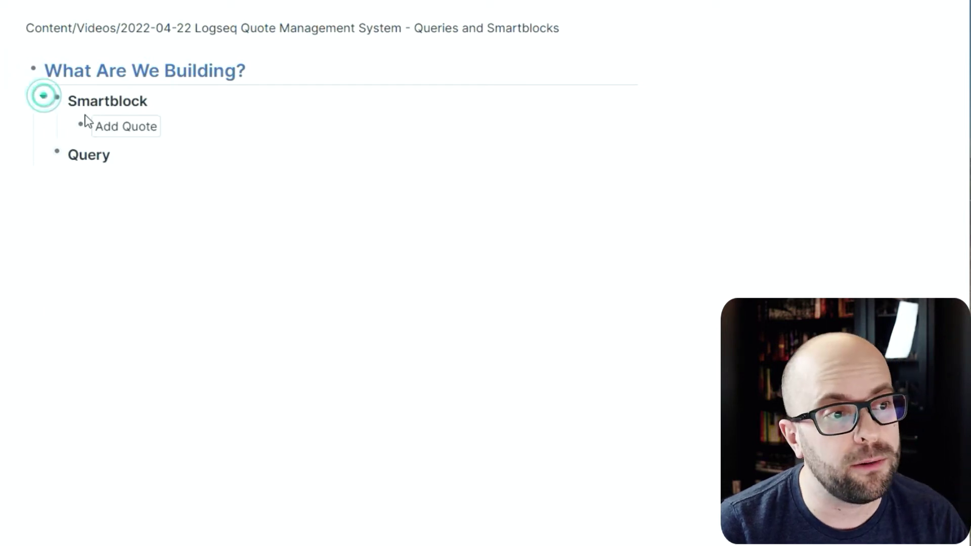
Step: Run Add Quote and submit quote 'Text' with author [[Author]] and topics topic1, topic2
{"action": "left_click", "coordinate": [145, 130]}
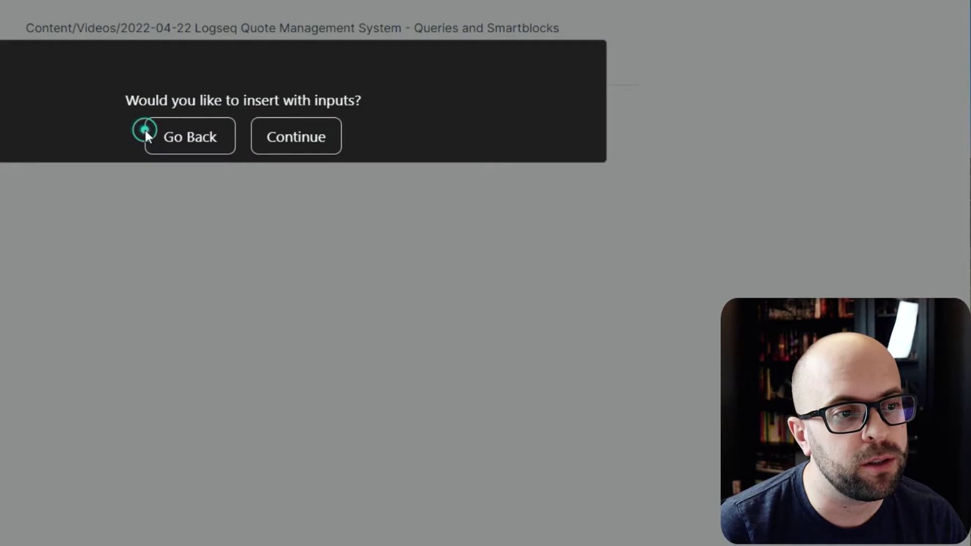
{"action": "left_click", "coordinate": [285, 149]}
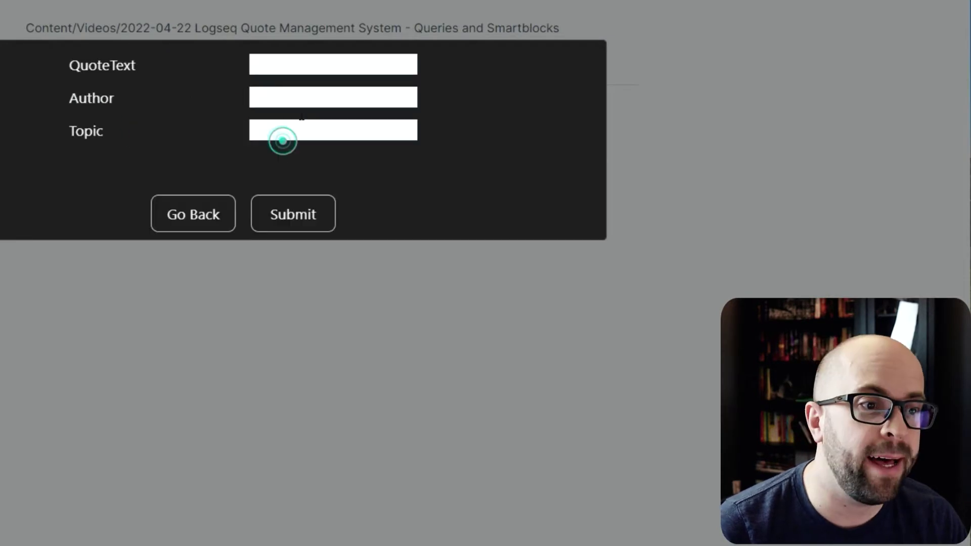
{"action": "left_click", "coordinate": [312, 65]}
{"action": "type", "text": "Text"}
{"action": "key", "text": "Tab"}
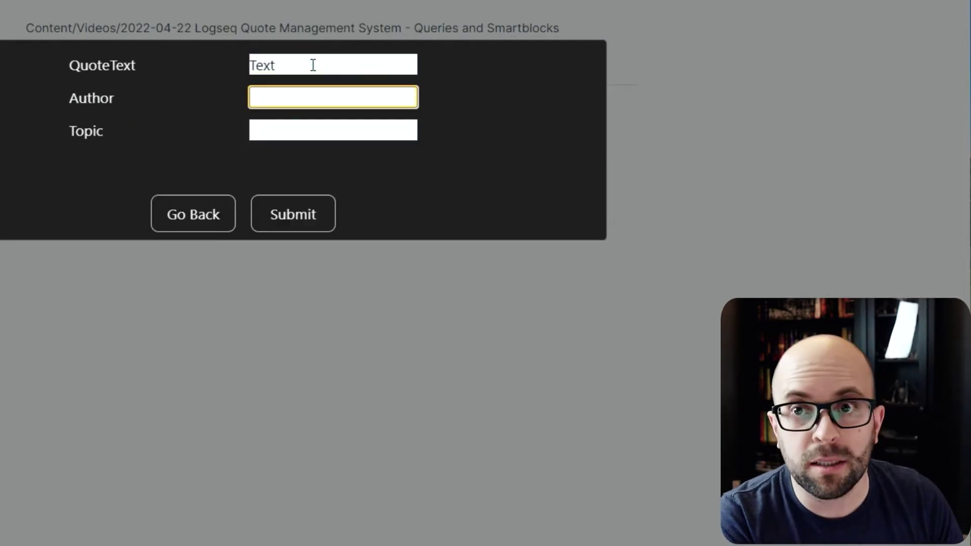
{"action": "type", "text": "[[Author"}
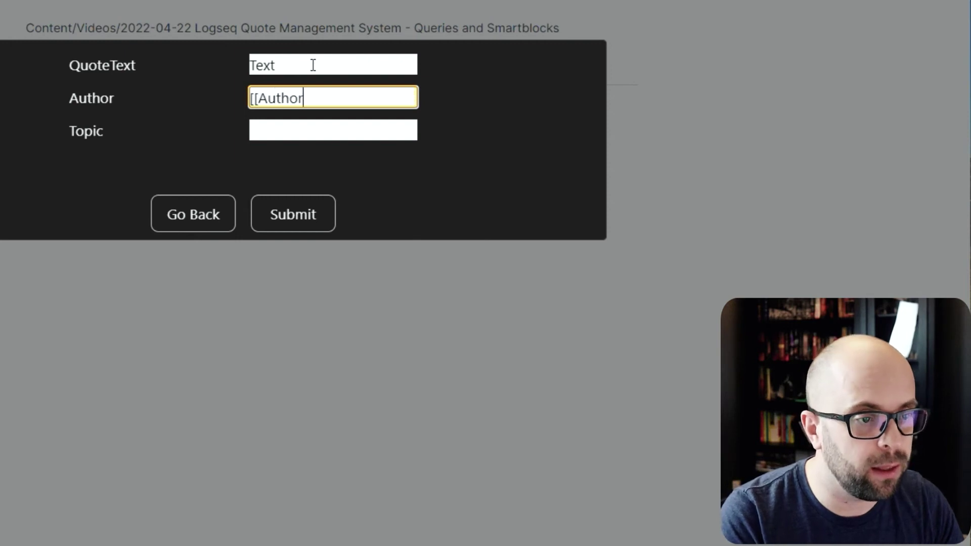
{"action": "type", "text": "]]"}
{"action": "key", "text": "Tab"}
{"action": "type", "text": "topic1, "}
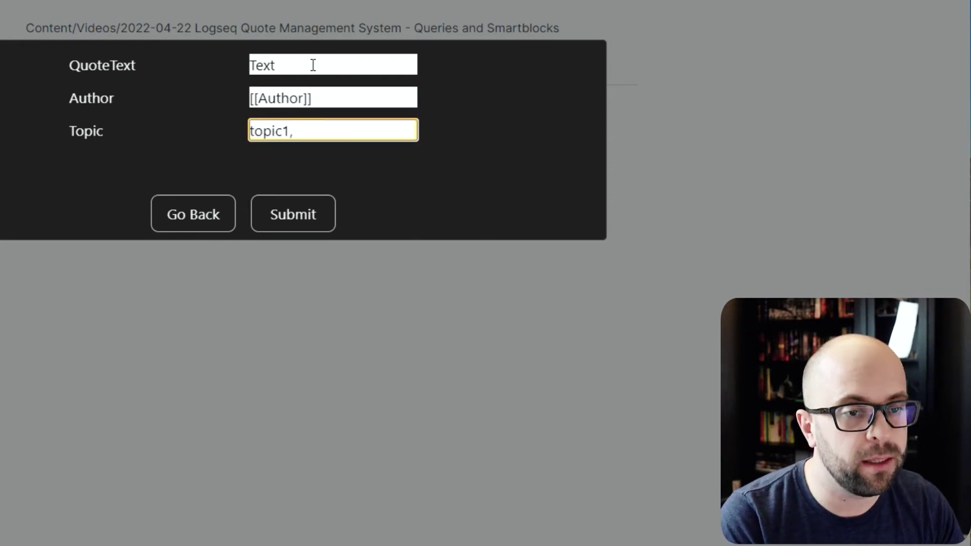
{"action": "type", "text": "topic2"}
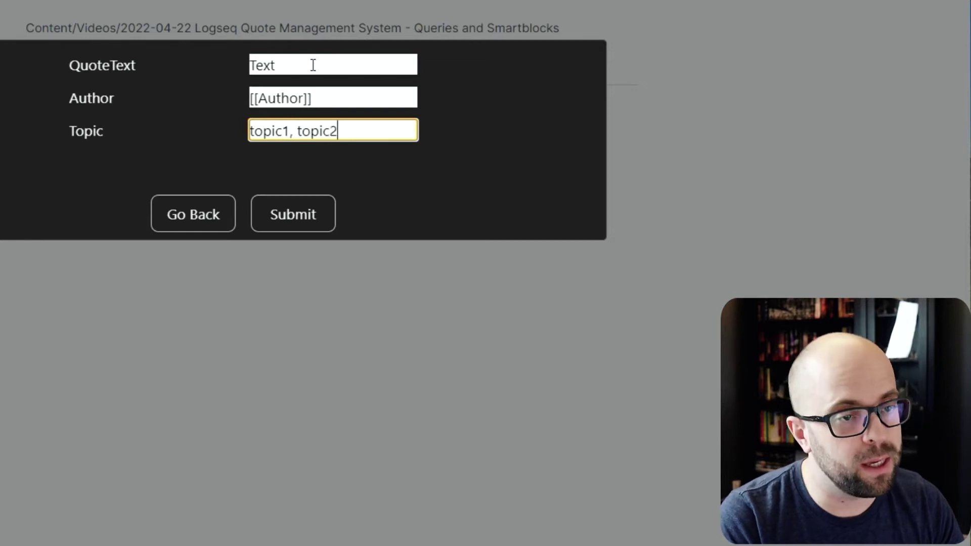
{"action": "left_click", "coordinate": [310, 228]}
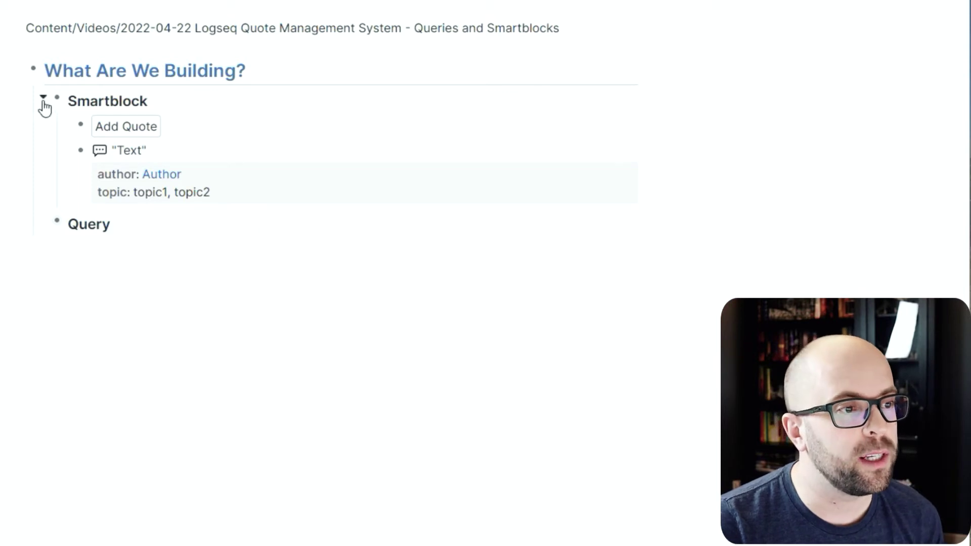
Step: Collapse Smartblock, open the Query table, and sort quotes by Author, then Topic
{"action": "left_click", "coordinate": [43, 100]}
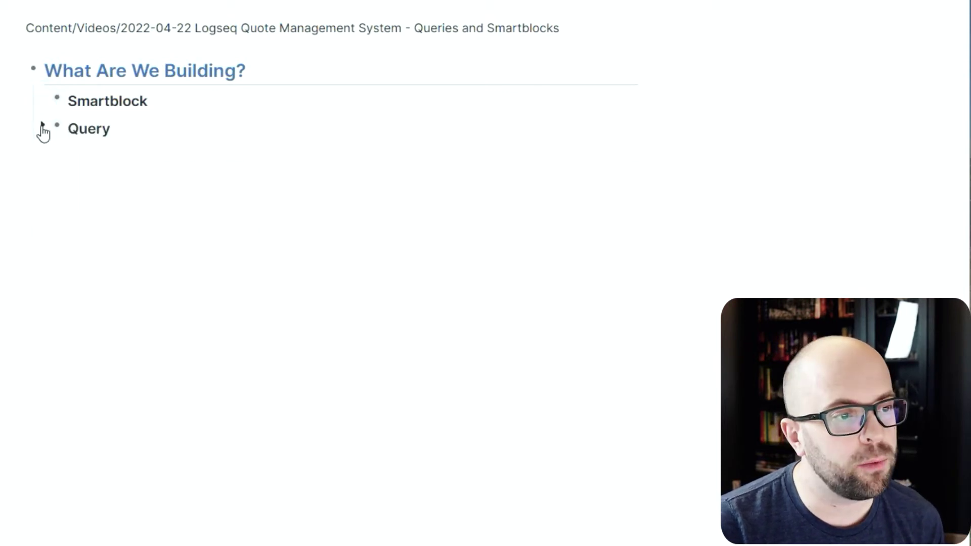
{"action": "left_click", "coordinate": [43, 126]}
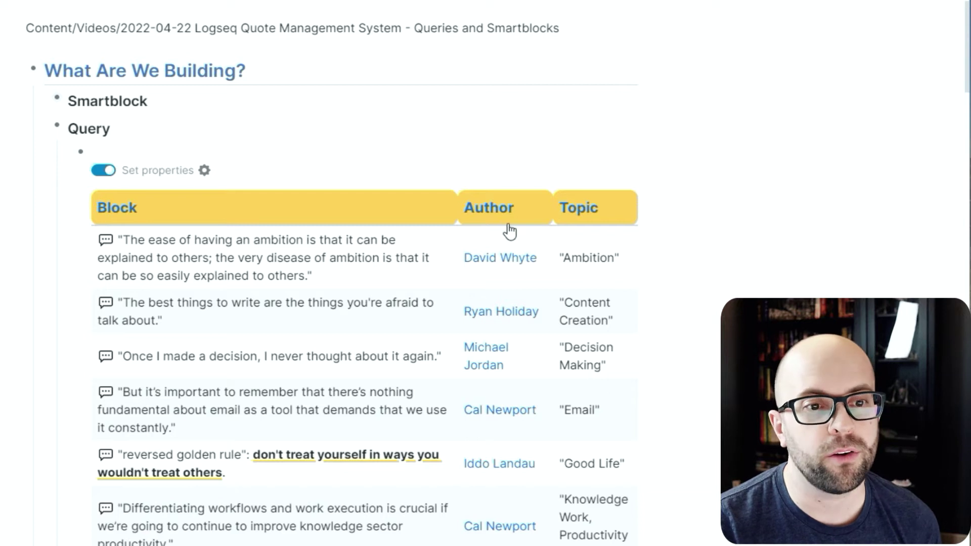
{"action": "left_click", "coordinate": [495, 211]}
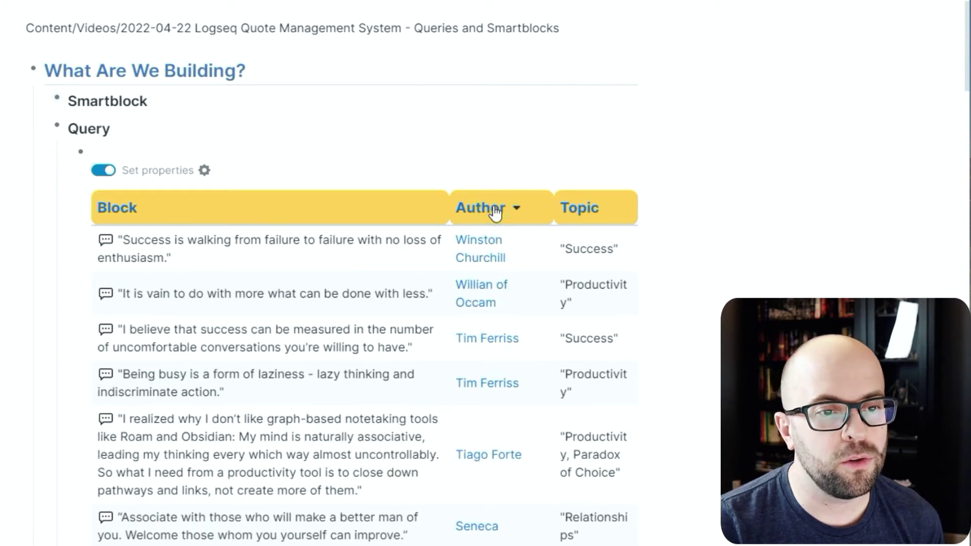
{"action": "left_click", "coordinate": [593, 213]}
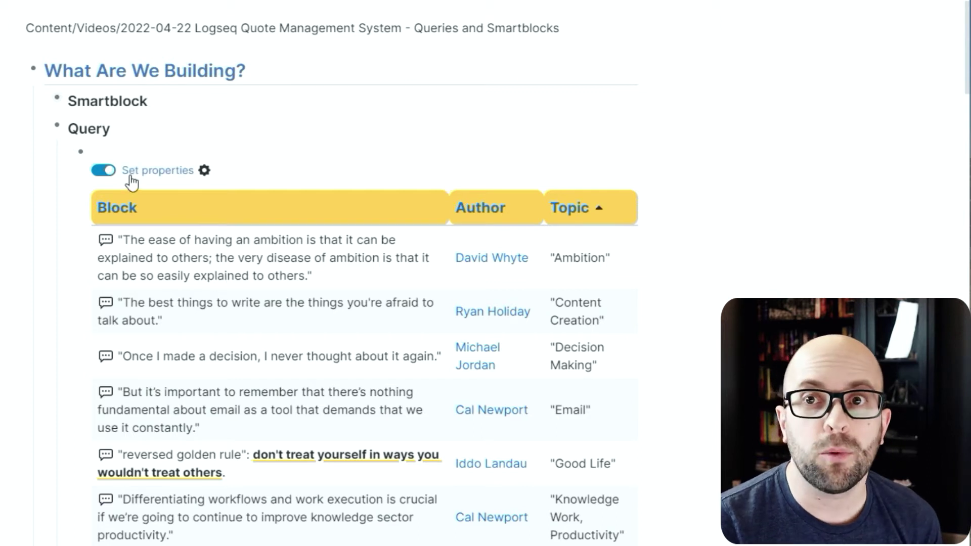
{"action": "mouse_move", "coordinate": [47, 134]}
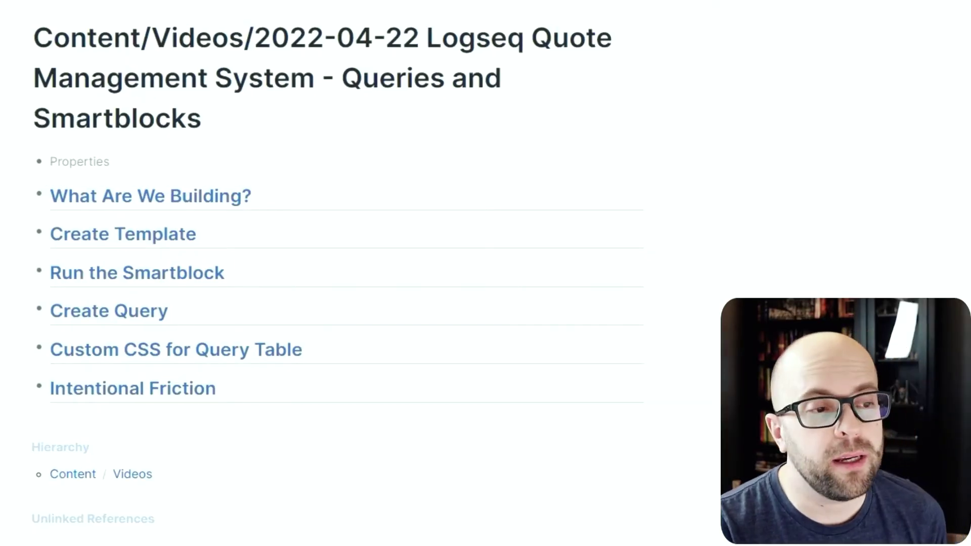
Step: Zoom into Create Template and add a 'Test Template' block with an indented child
{"action": "left_click", "coordinate": [40, 233]}
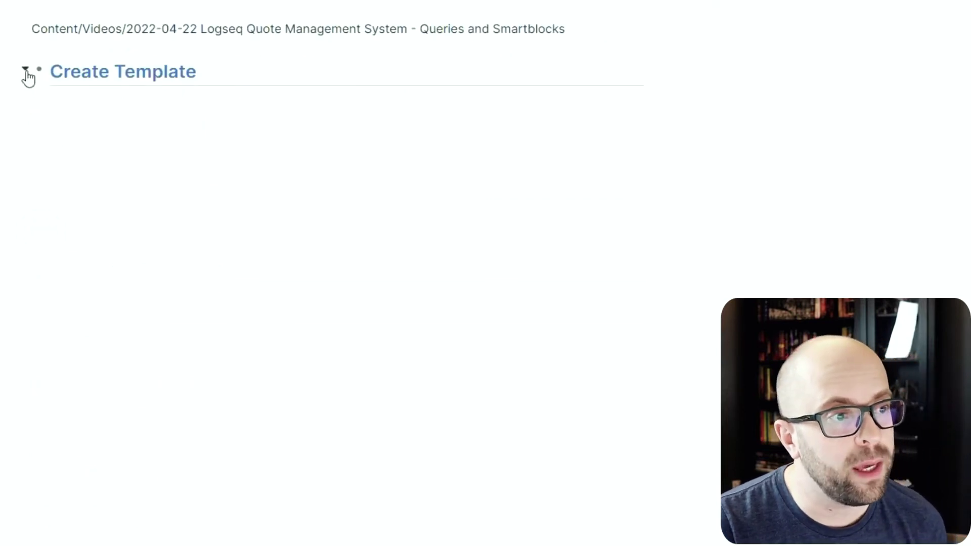
{"action": "left_click", "coordinate": [26, 71]}
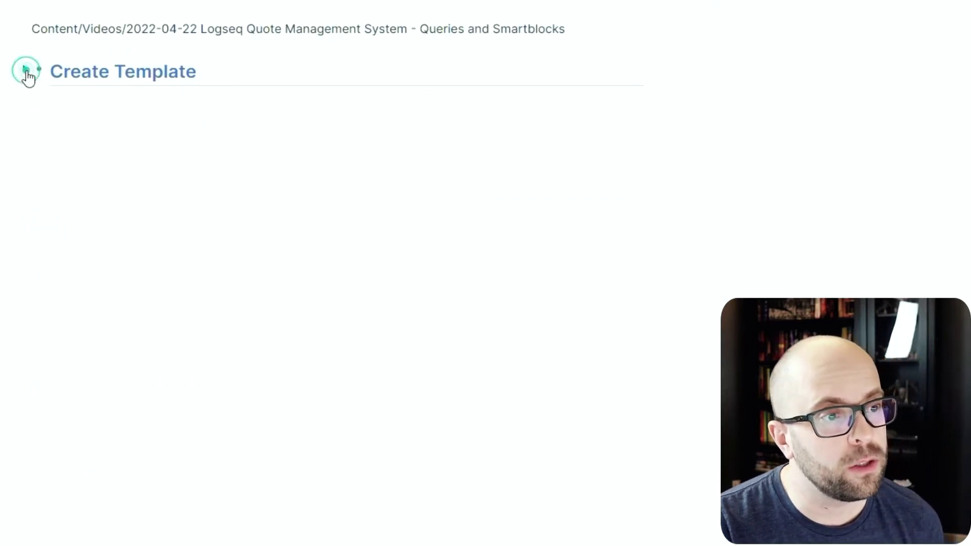
{"action": "left_click", "coordinate": [116, 256]}
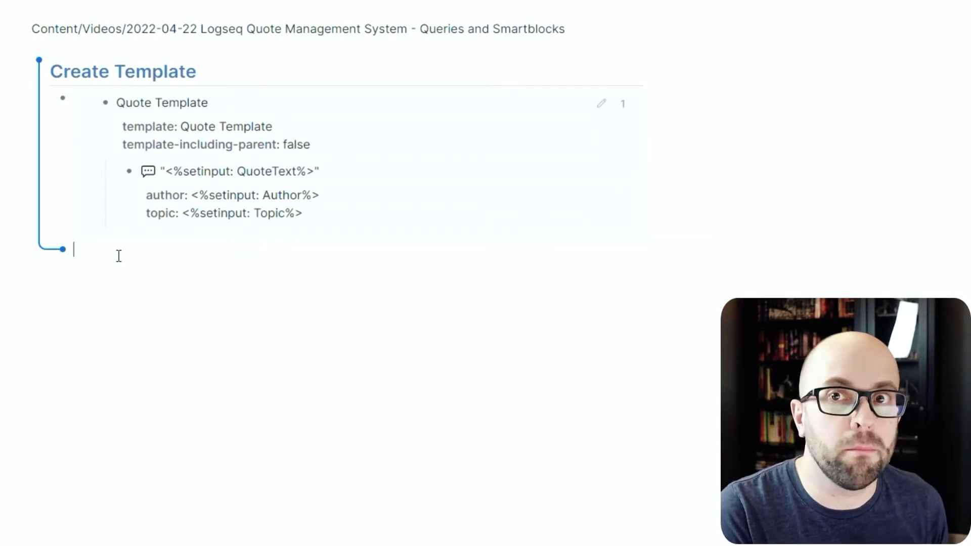
{"action": "type", "text": "Test"}
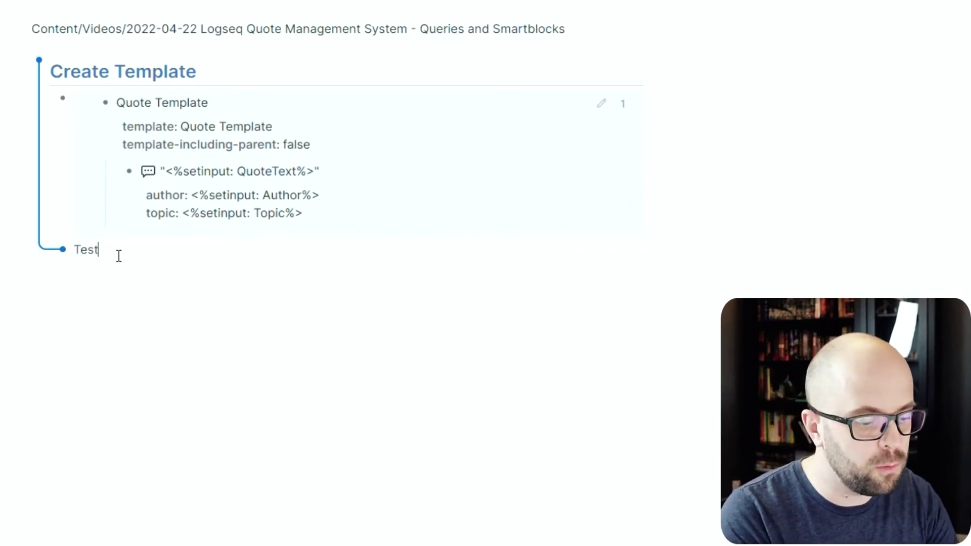
{"action": "type", "text": " Template"}
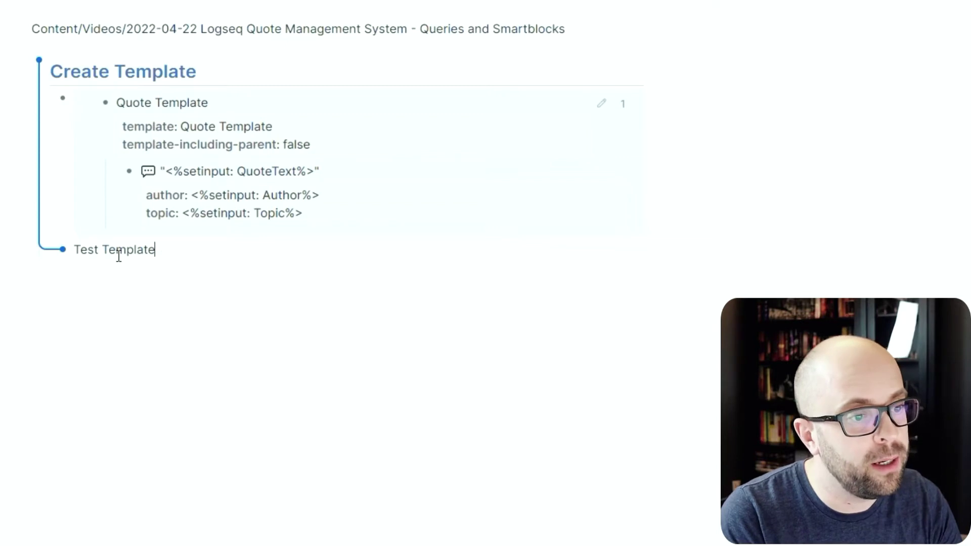
{"action": "key", "text": "Return"}
{"action": "key", "text": "Tab"}
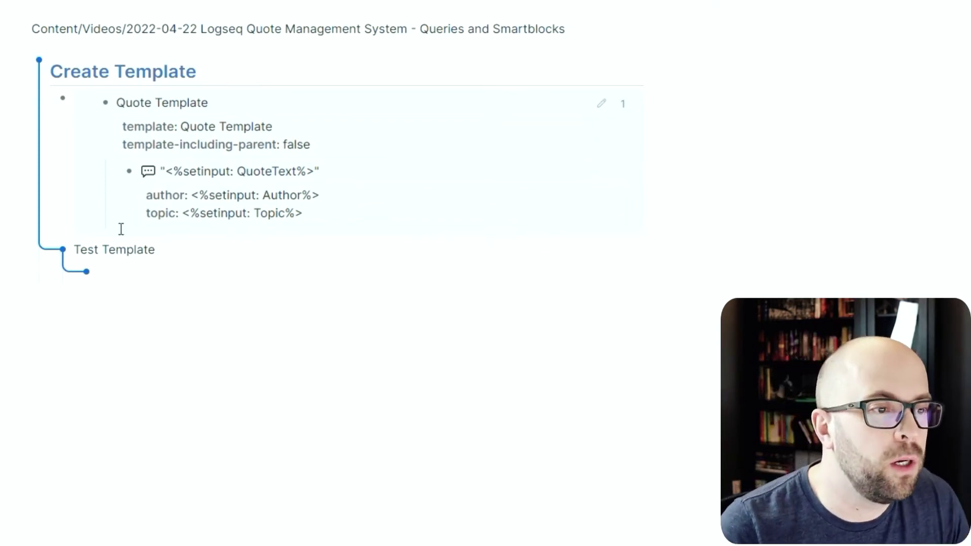
Step: Enter "<%setinput: QuoteText%>" as the child block's quote text
{"action": "type", "text": ":s"}
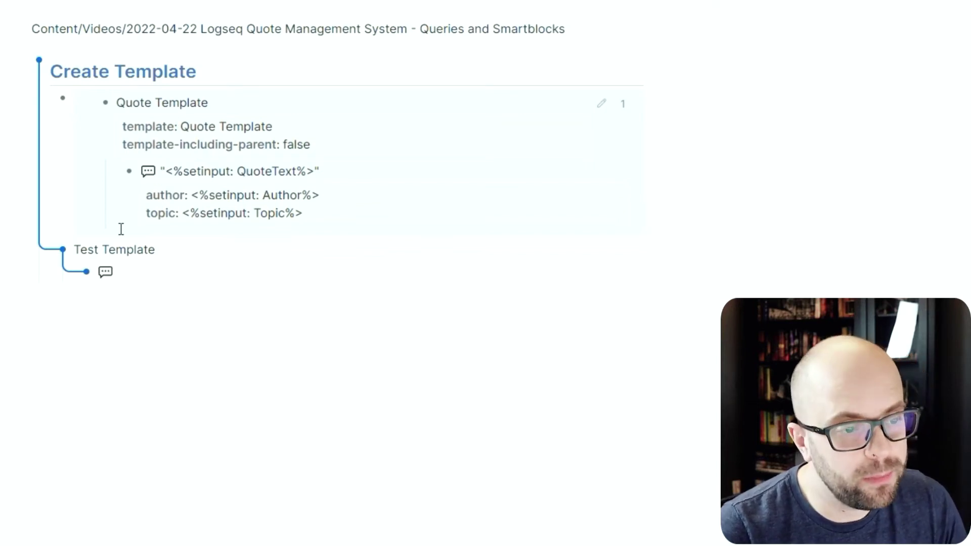
{"action": "type", "text": "\""}
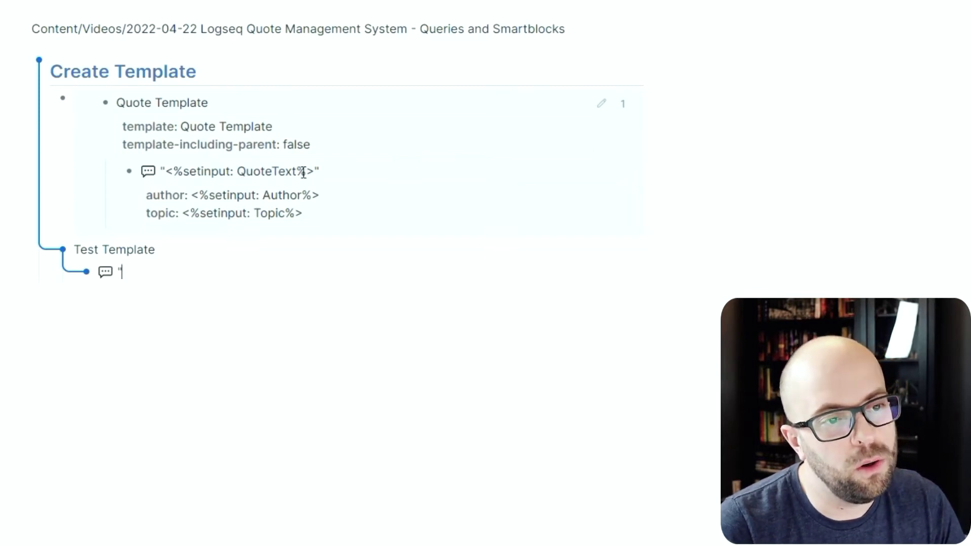
{"action": "type", "text": "<%"}
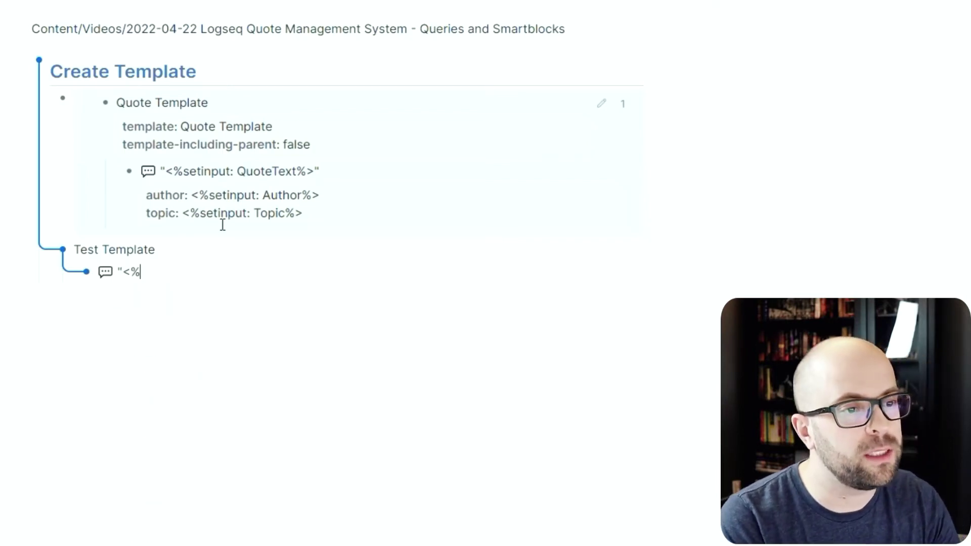
{"action": "type", "text": "setinput:"}
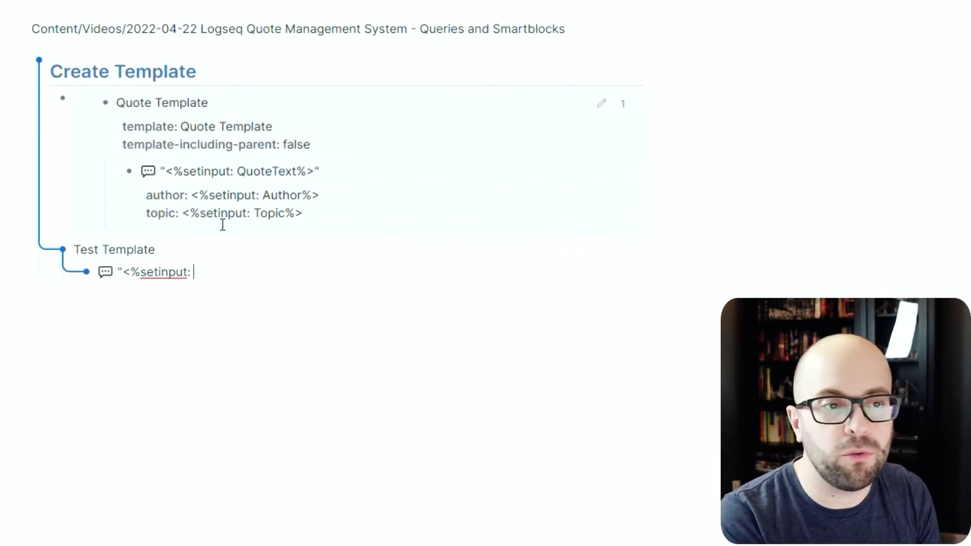
{"action": "type", "text": "QuoteText%>"}
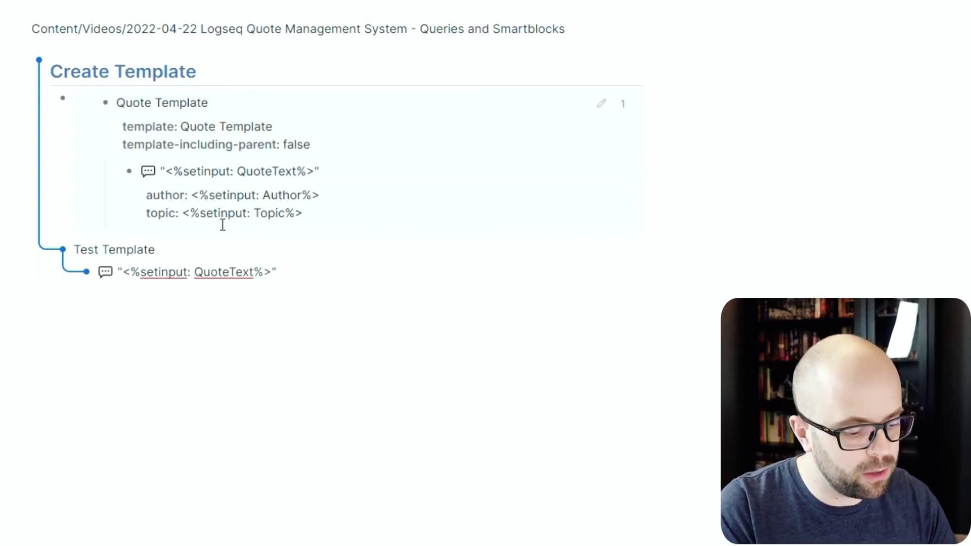
Step: Add author:: <%setinput: Author%> and topic:: "<%setinput: Topic%>" properties to the test quote block
{"action": "key", "text": "shift+Return"}
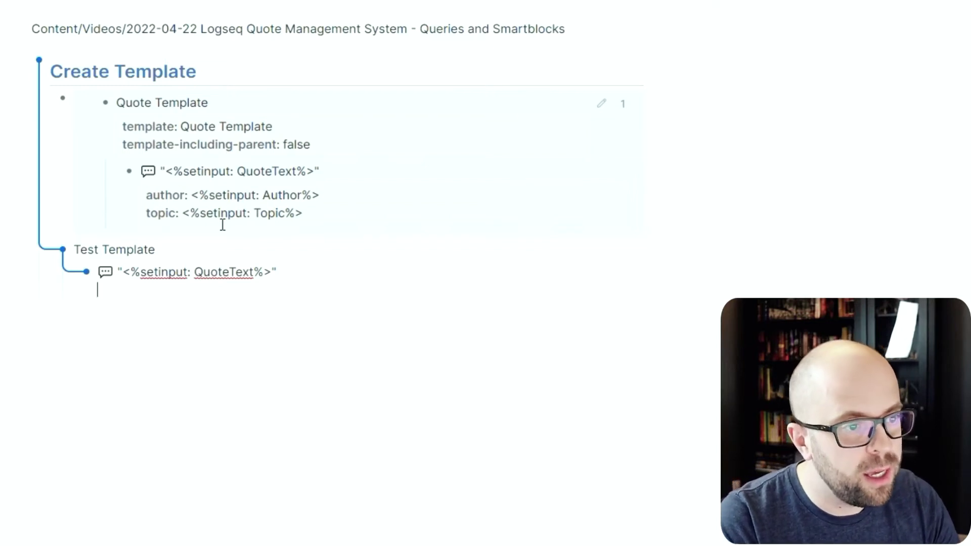
{"action": "type", "text": "author"}
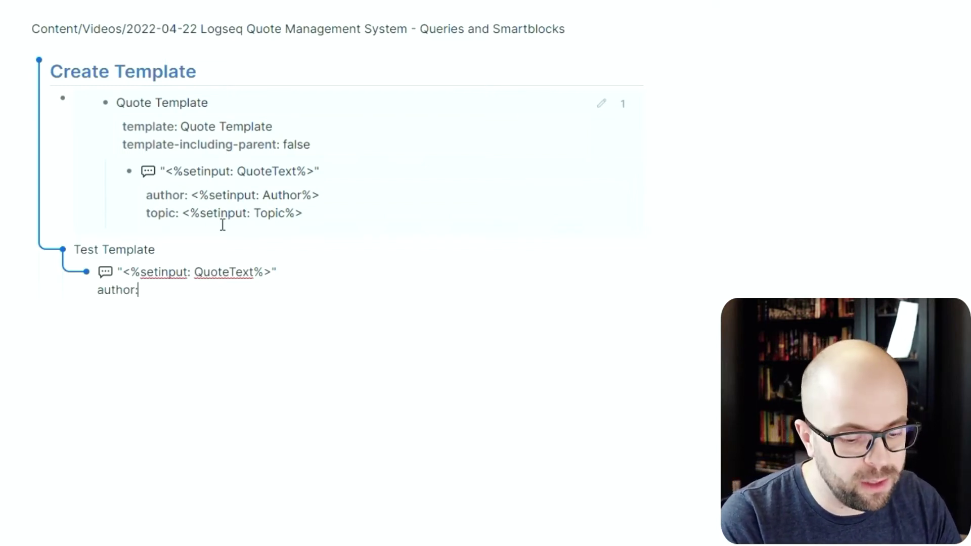
{"action": "type", "text": "::"}
{"action": "key", "text": "shift+Return"}
{"action": "type", "text": "topic::"}
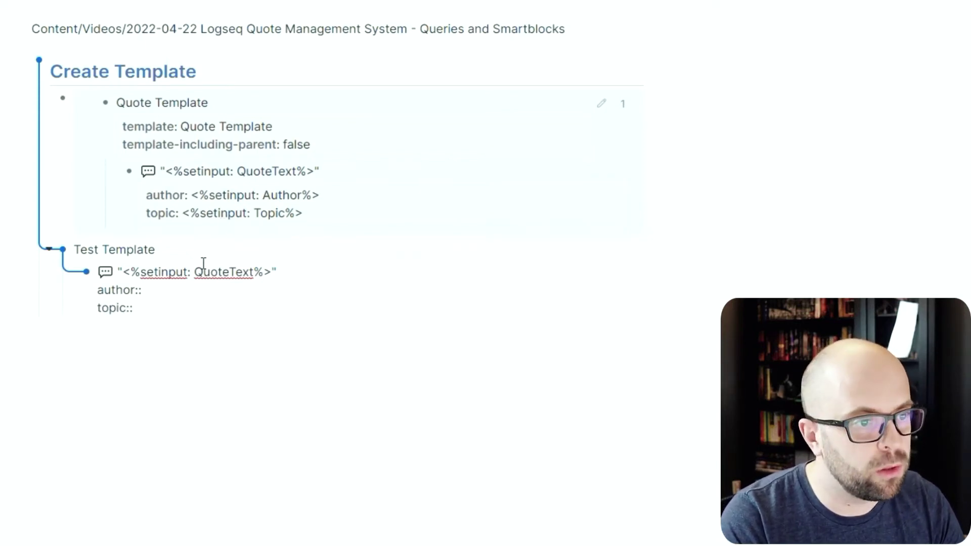
{"action": "left_click", "coordinate": [185, 294]}
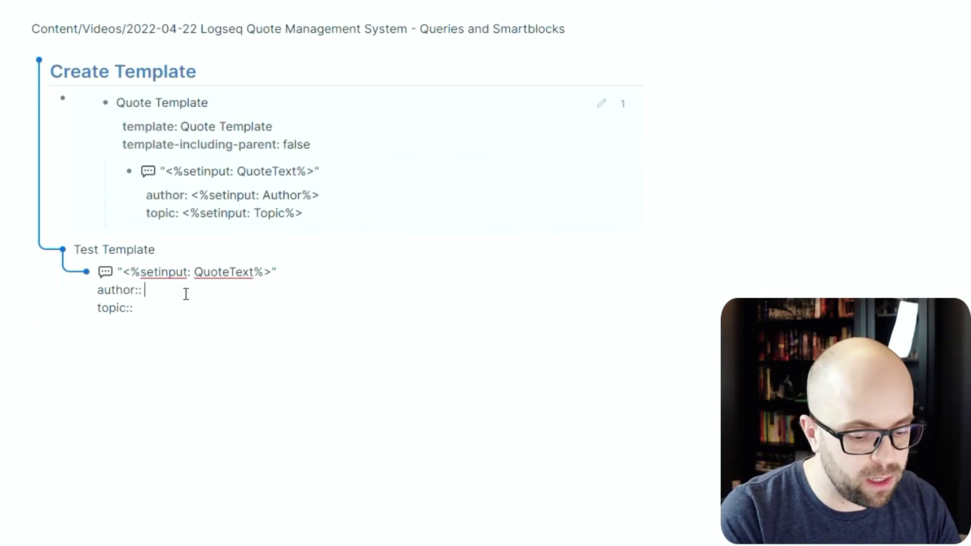
{"action": "type", "text": "<%setinput: Author%>"}
{"action": "key", "text": "Down"}
{"action": "type", "text": "\"<%setinput: Topic%>"}
{"action": "key", "text": "Escape"}
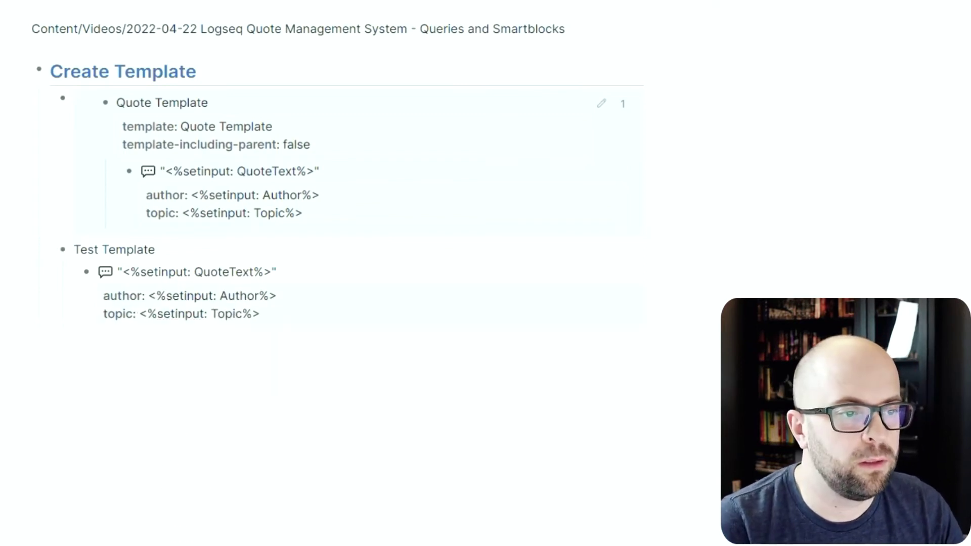
Step: Add a sample block 'topic:: Productivity, PKM' below the test quote block
{"action": "left_click", "coordinate": [279, 312]}
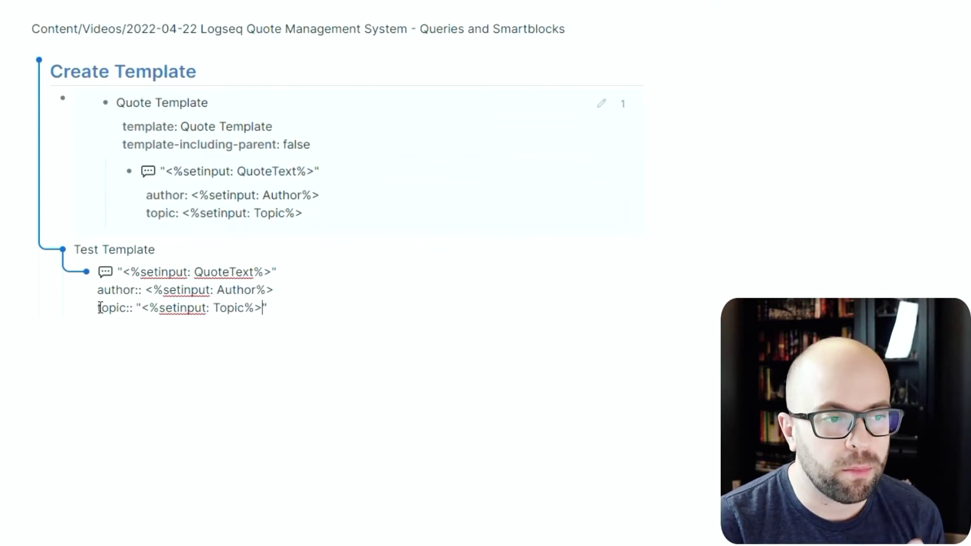
{"action": "double_click", "coordinate": [139, 308]}
{"action": "double_click", "coordinate": [265, 308]}
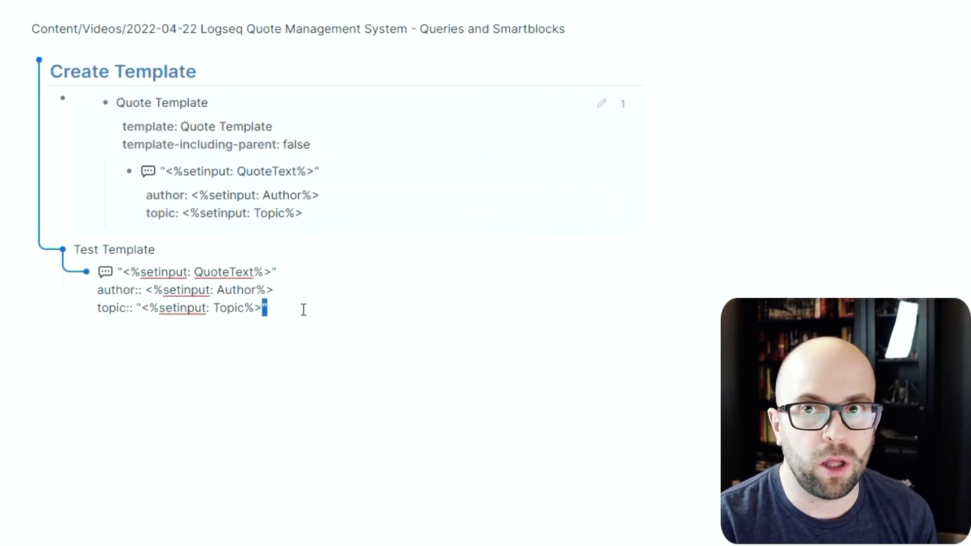
{"action": "left_click", "coordinate": [332, 302]}
{"action": "key", "text": "Return"}
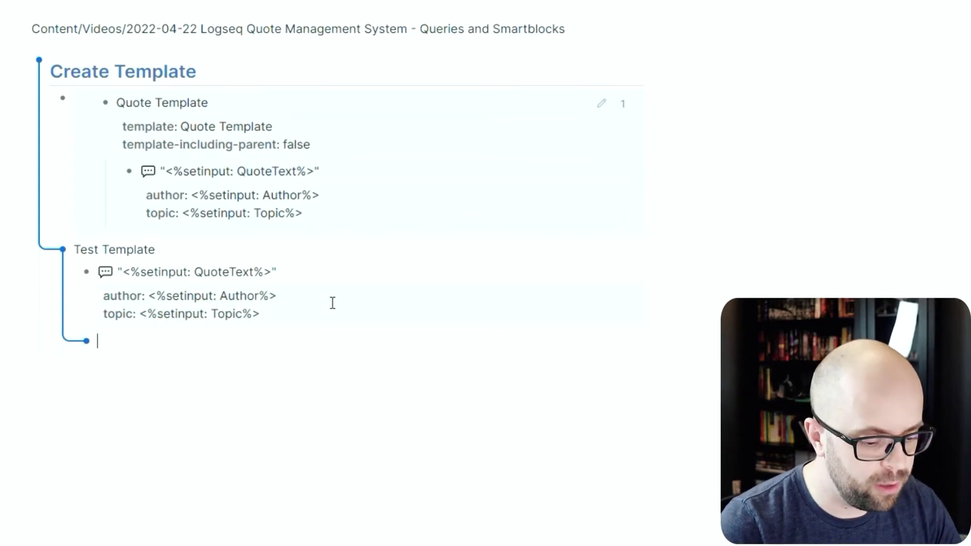
{"action": "type", "text": "topic::"}
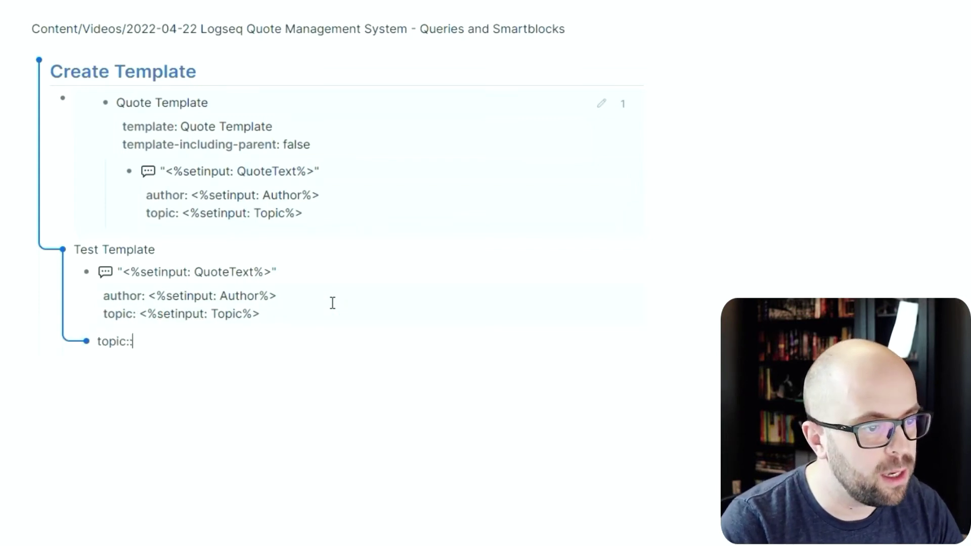
{"action": "type", "text": " Productiv"}
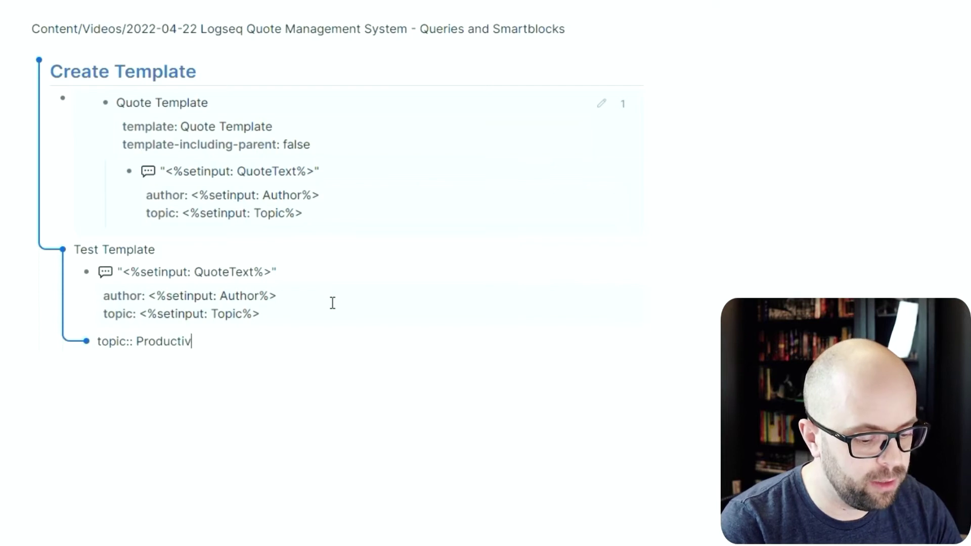
{"action": "type", "text": "ity, PKM"}
{"action": "key", "text": "Escape"}
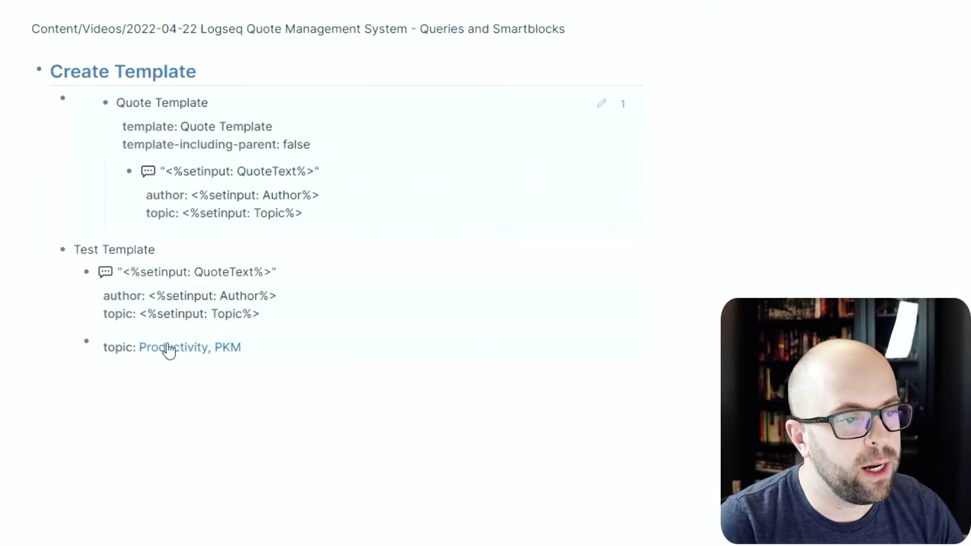
Step: Wrap the sample value in double quotes as "Productivity, PKM", then recheck the quote block's topic line
{"action": "mouse_move", "coordinate": [168, 350]}
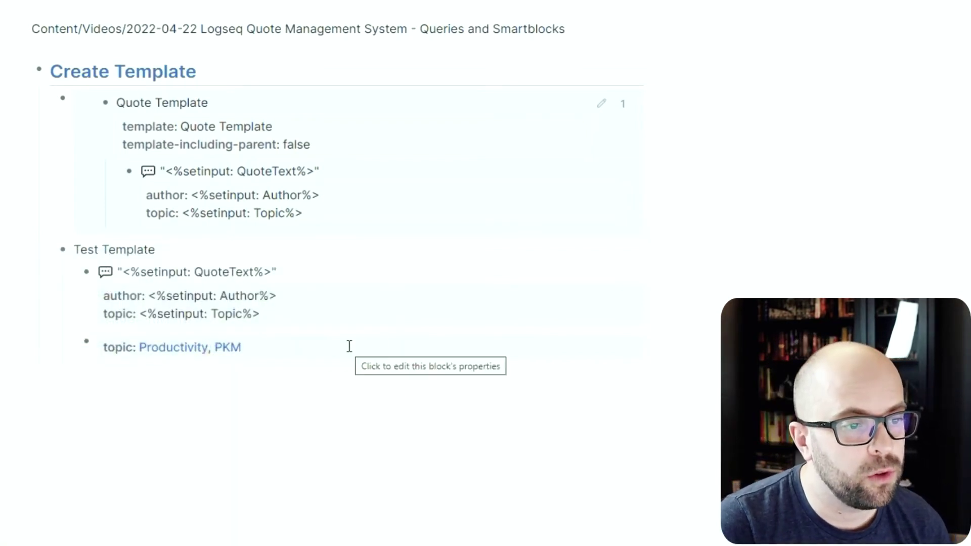
{"action": "left_click", "coordinate": [348, 345]}
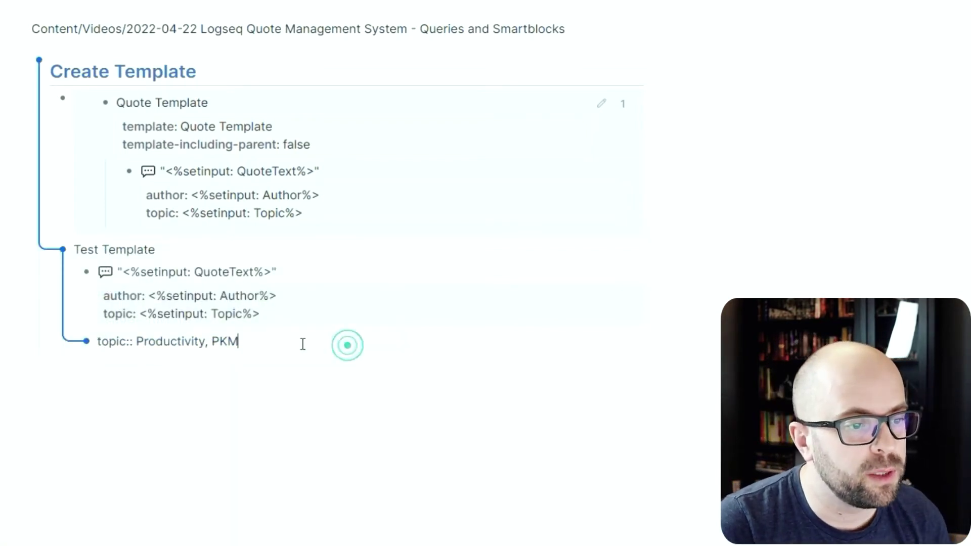
{"action": "left_click", "coordinate": [137, 344]}
{"action": "type", "text": "\""}
{"action": "key", "text": "End"}
{"action": "left_click", "coordinate": [249, 341]}
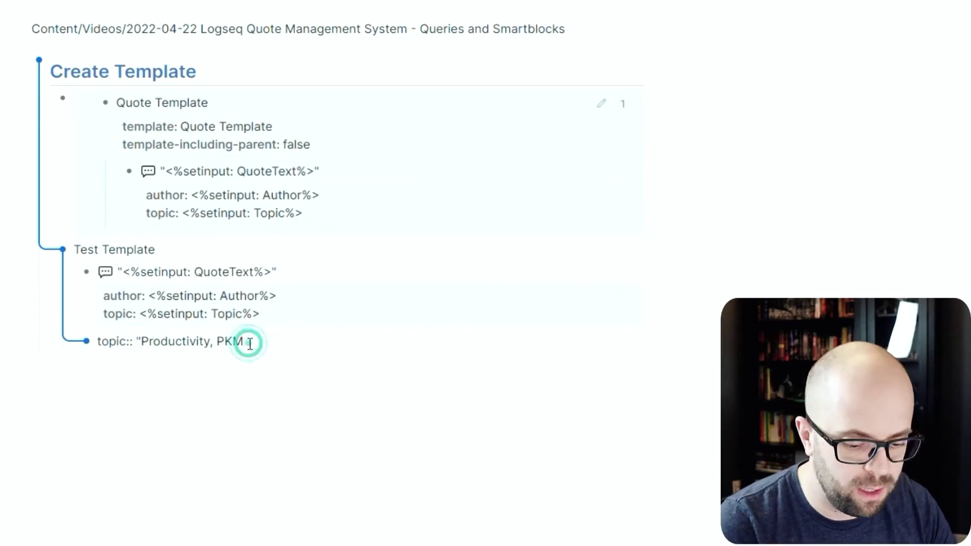
{"action": "type", "text": "\""}
{"action": "key", "text": "Escape"}
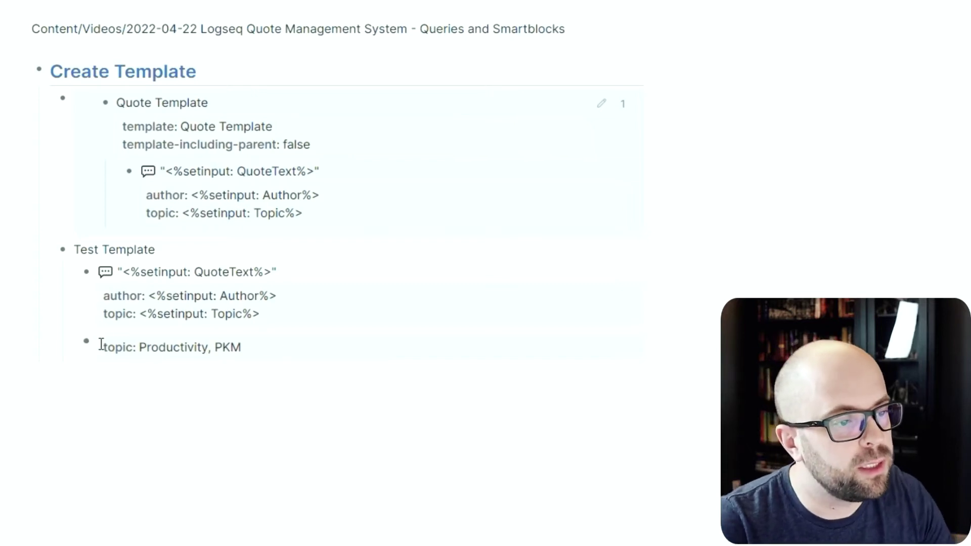
{"action": "left_click", "coordinate": [309, 311]}
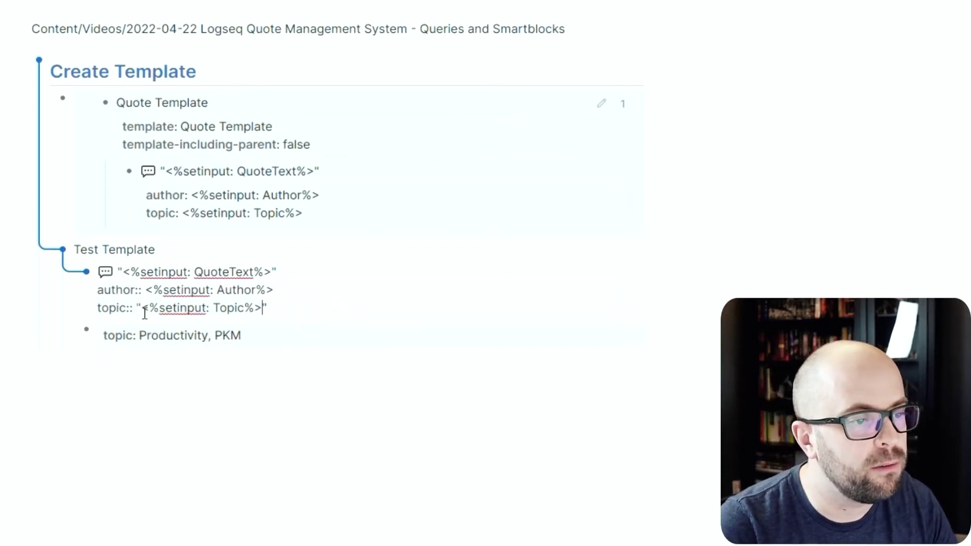
{"action": "left_click_drag", "start_coordinate": [141, 308], "coordinate": [137, 308]}
Step: Cut the sample topic block out of the page
{"action": "left_click_drag", "start_coordinate": [268, 309], "coordinate": [261, 308]}
{"action": "key", "text": "Escape"}
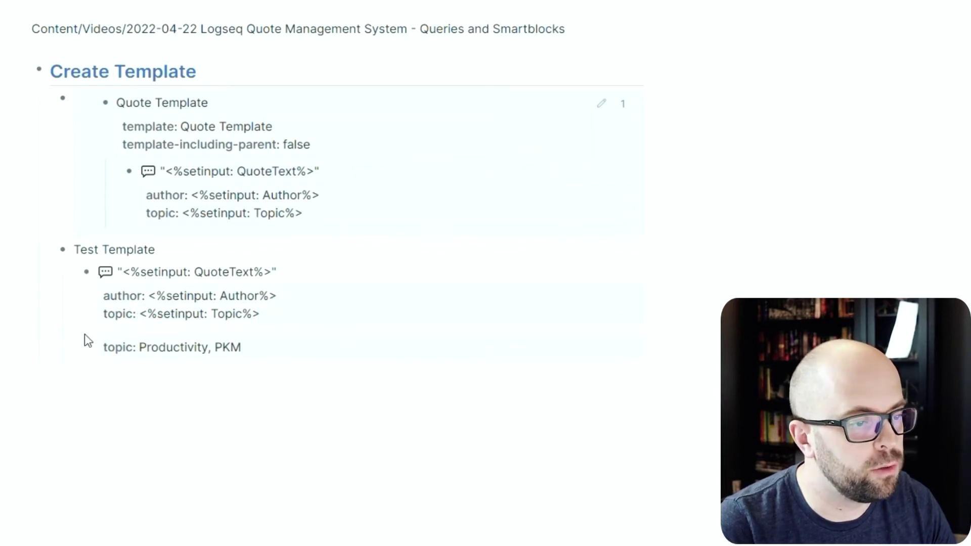
{"action": "right_click", "coordinate": [86, 330]}
{"action": "left_click", "coordinate": [135, 533]}
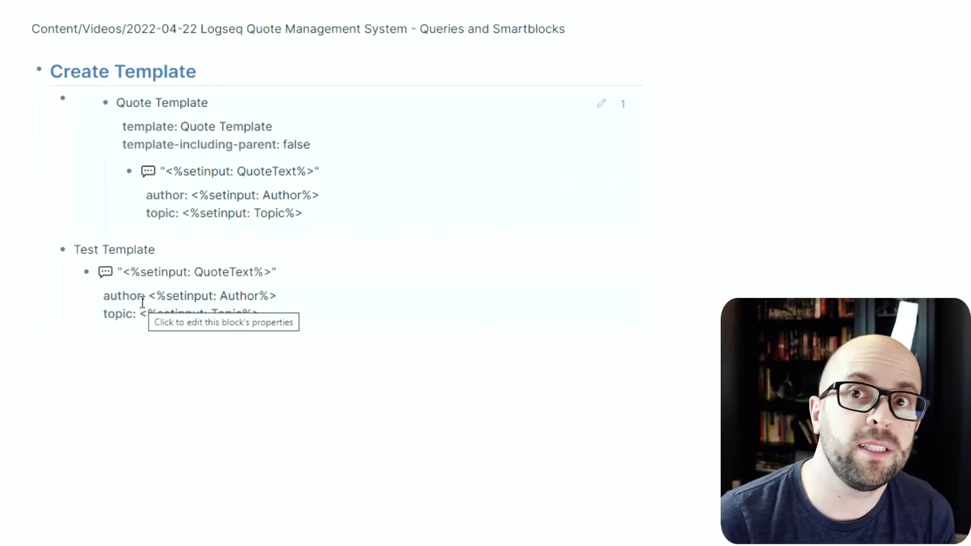
Step: Make Test Template a template named 'Test Template' that excludes its parent block
{"action": "right_click", "coordinate": [63, 250]}
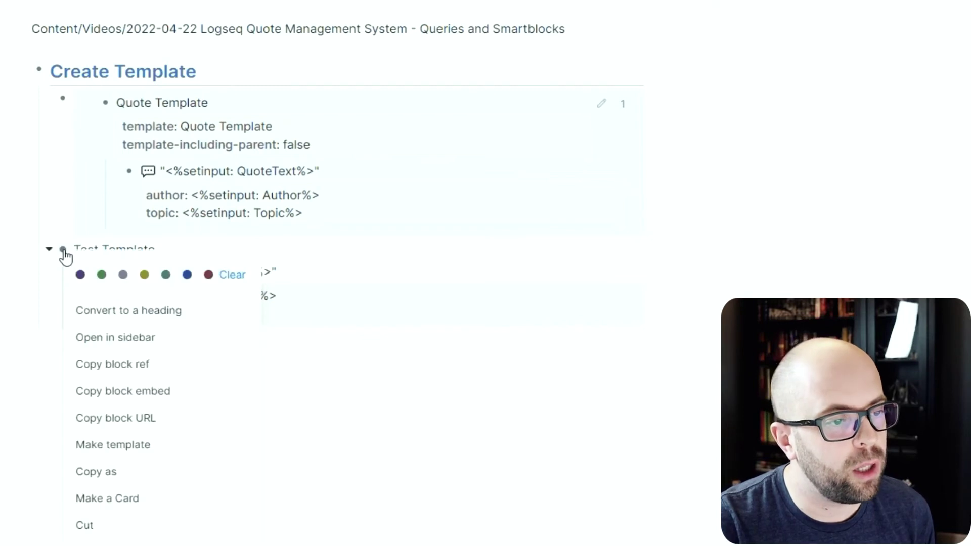
{"action": "left_click", "coordinate": [131, 451]}
{"action": "type", "text": "Test "}
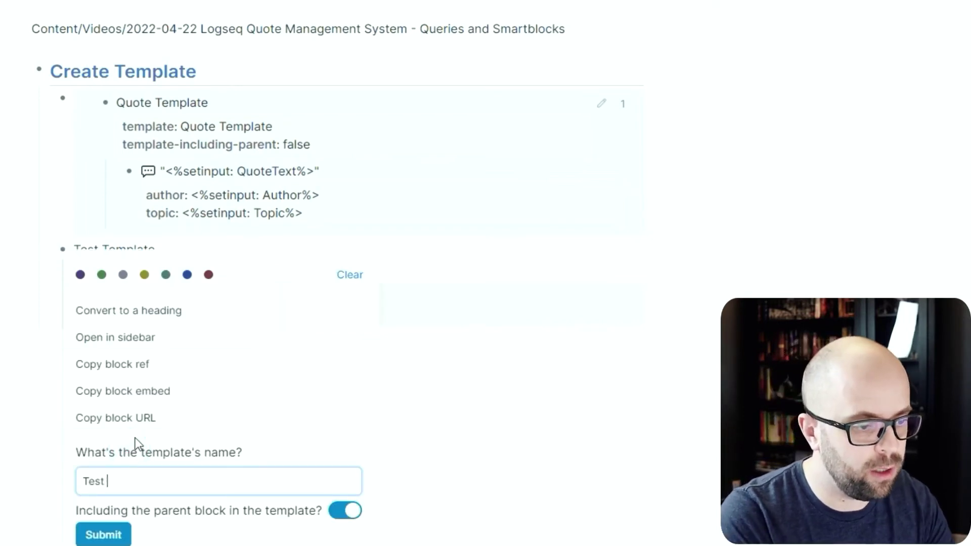
{"action": "type", "text": "Template"}
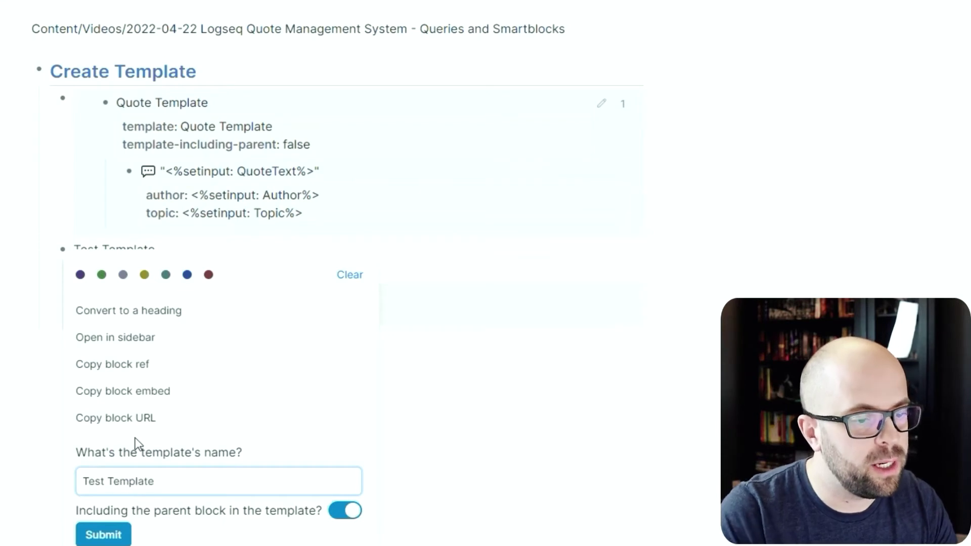
{"action": "left_click", "coordinate": [344, 512]}
{"action": "left_click", "coordinate": [344, 512]}
{"action": "left_click", "coordinate": [103, 534]}
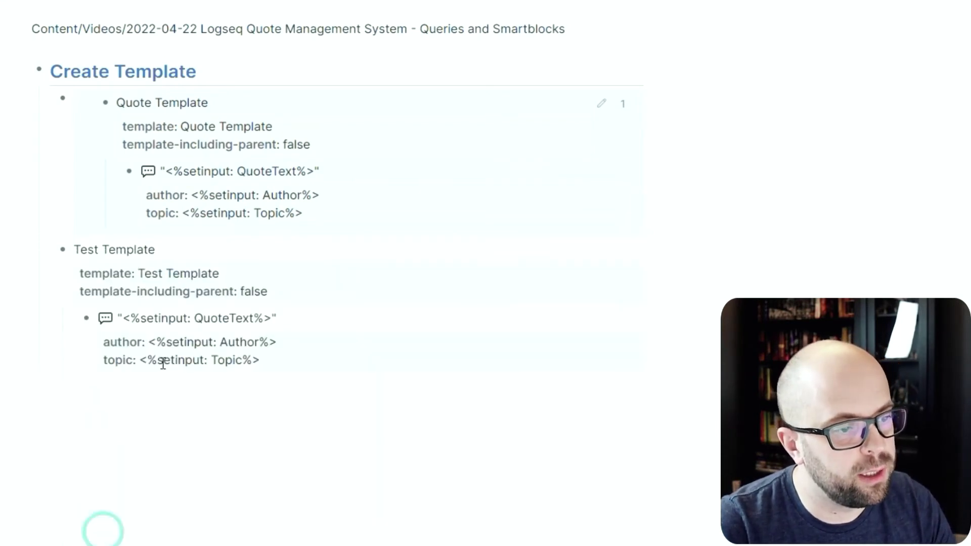
Step: Add a test:: <%getinput: QuoteText%> line after the topic property in the test quote block
{"action": "left_click", "coordinate": [111, 391]}
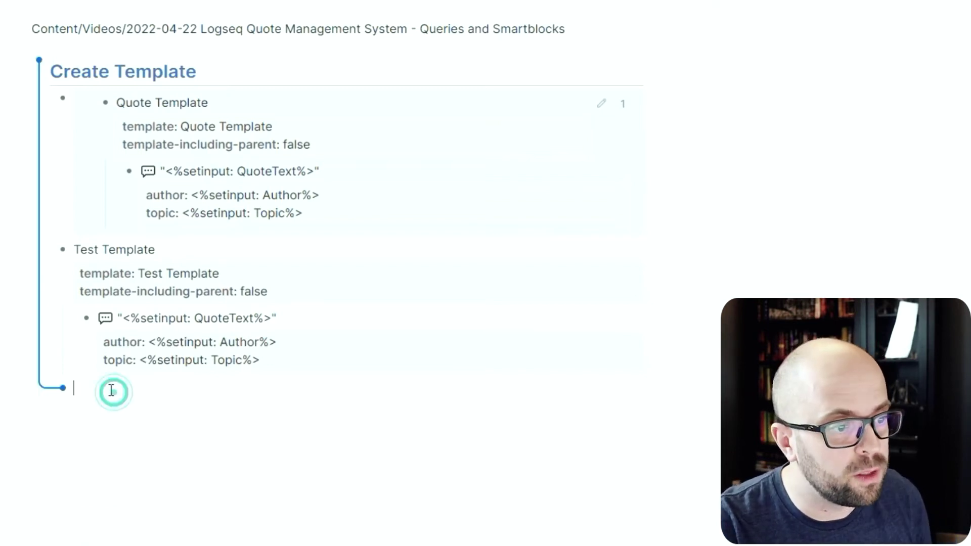
{"action": "left_click", "coordinate": [282, 364]}
{"action": "left_click", "coordinate": [279, 357]}
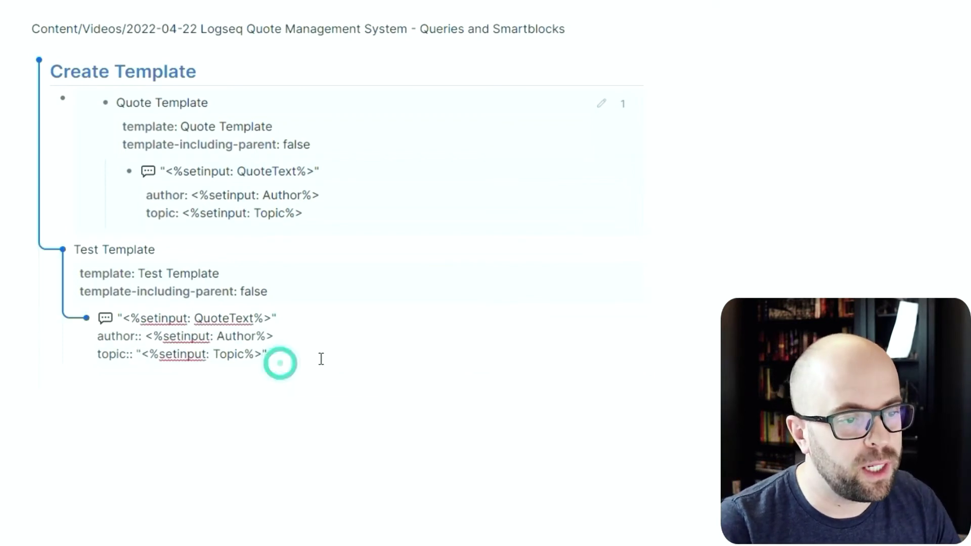
{"action": "left_click", "coordinate": [291, 356]}
{"action": "key", "text": "Return"}
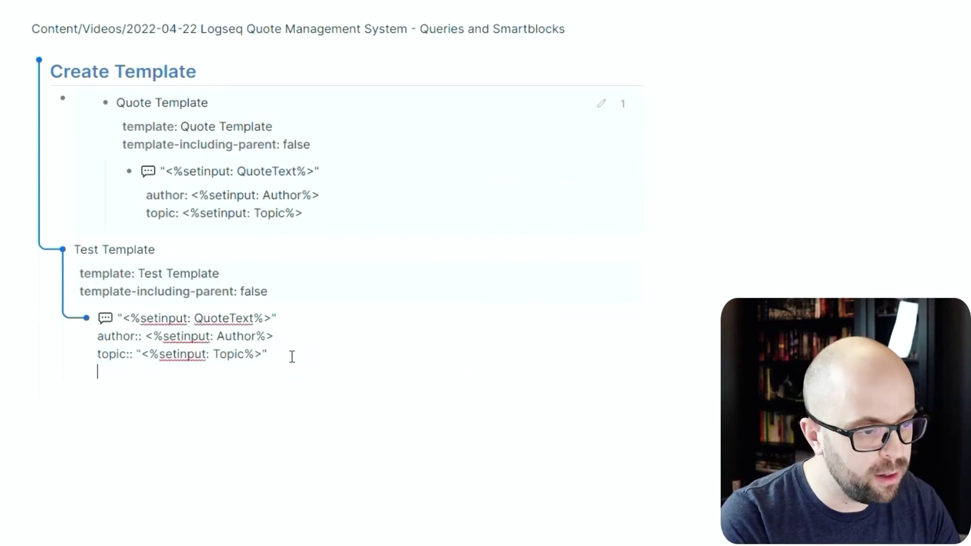
{"action": "type", "text": "test::"}
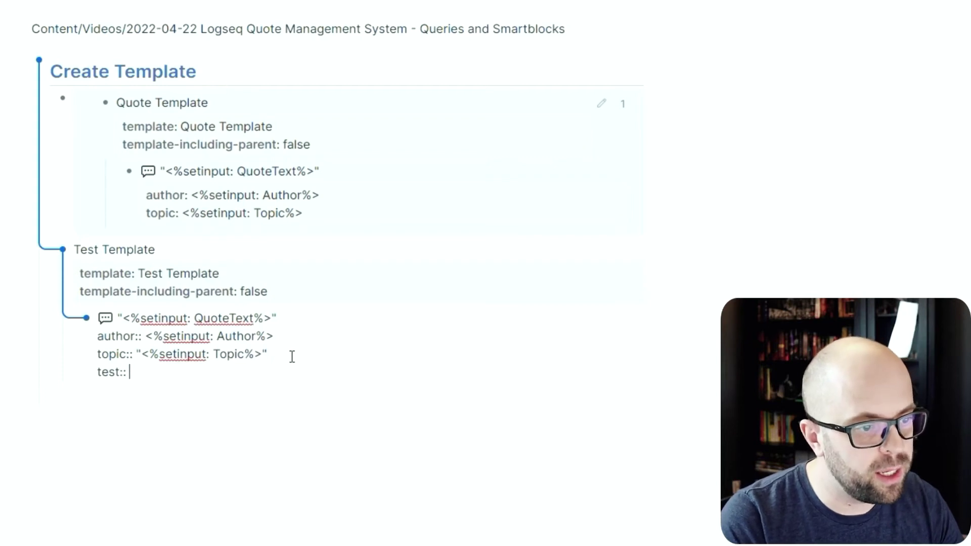
{"action": "type", "text": " <"}
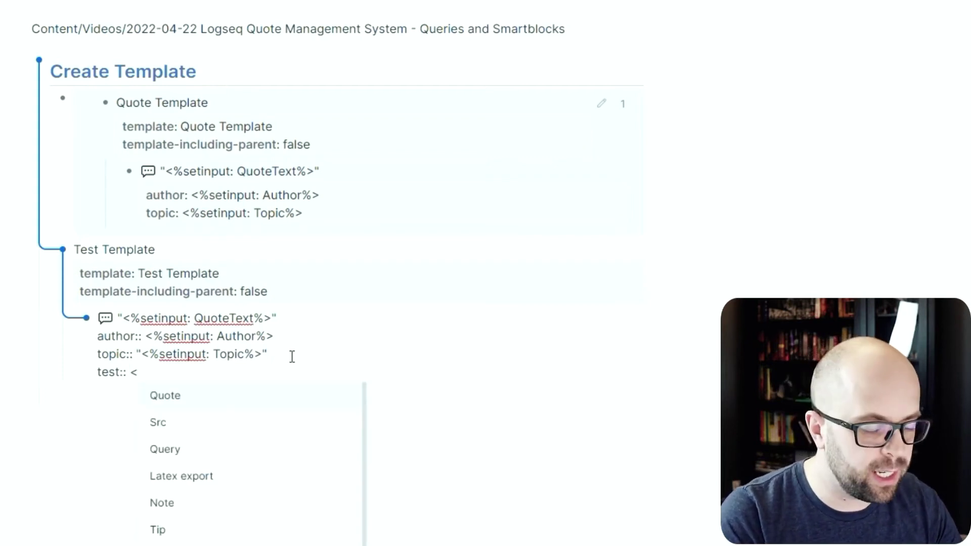
{"action": "type", "text": "%getinput: QuoteText"}
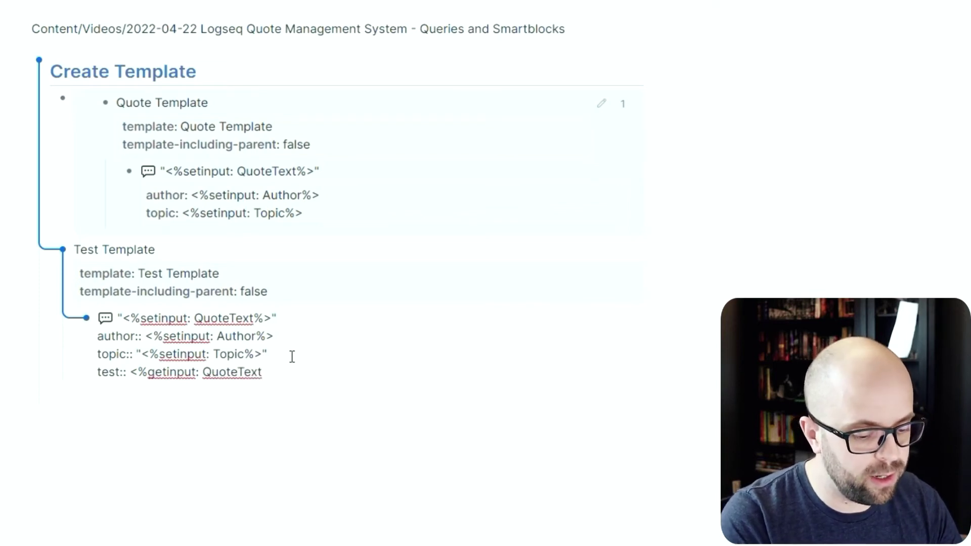
{"action": "type", "text": "%>"}
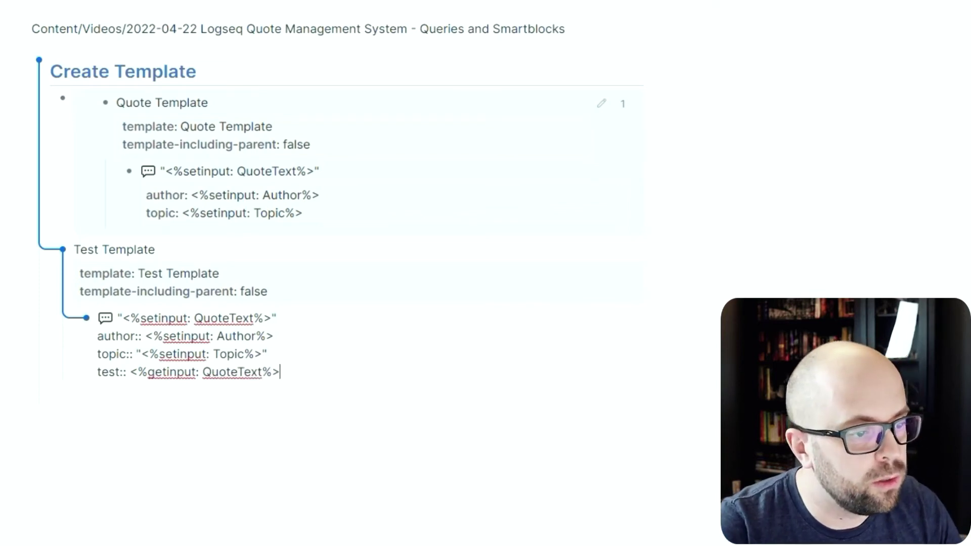
{"action": "key", "text": "Escape"}
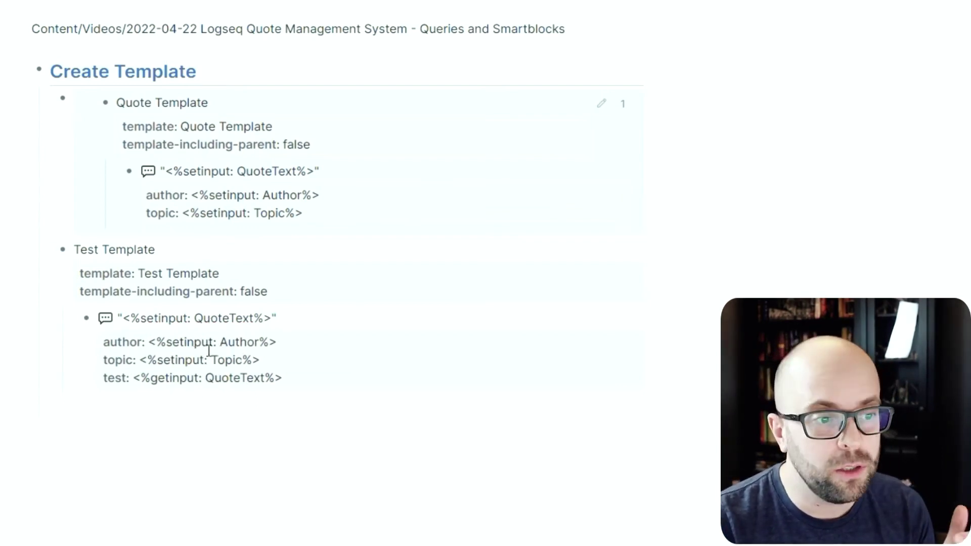
{"action": "left_click", "coordinate": [158, 413]}
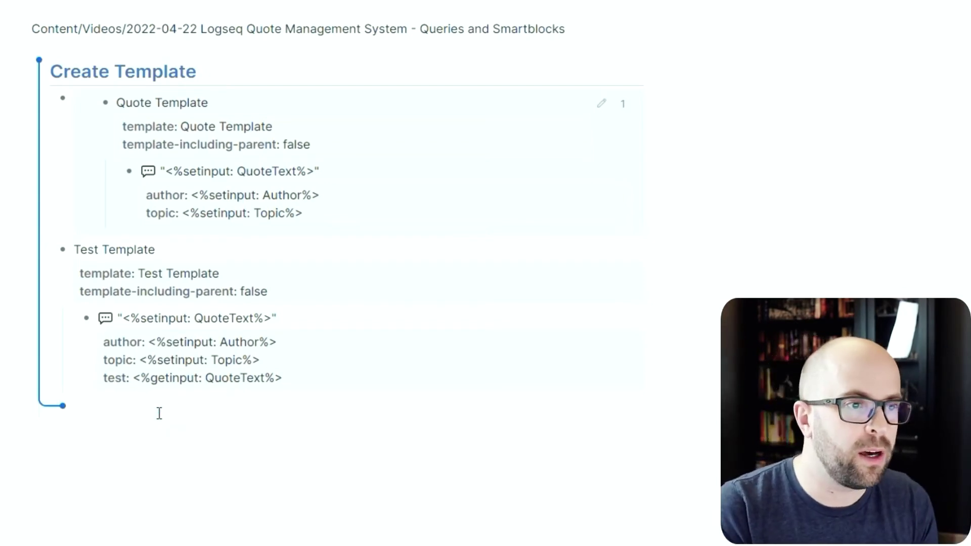
Step: Collapse Create Template, zoom into Run the Smartblock, and edit the empty Slash Command block
{"action": "left_click", "coordinate": [210, 38]}
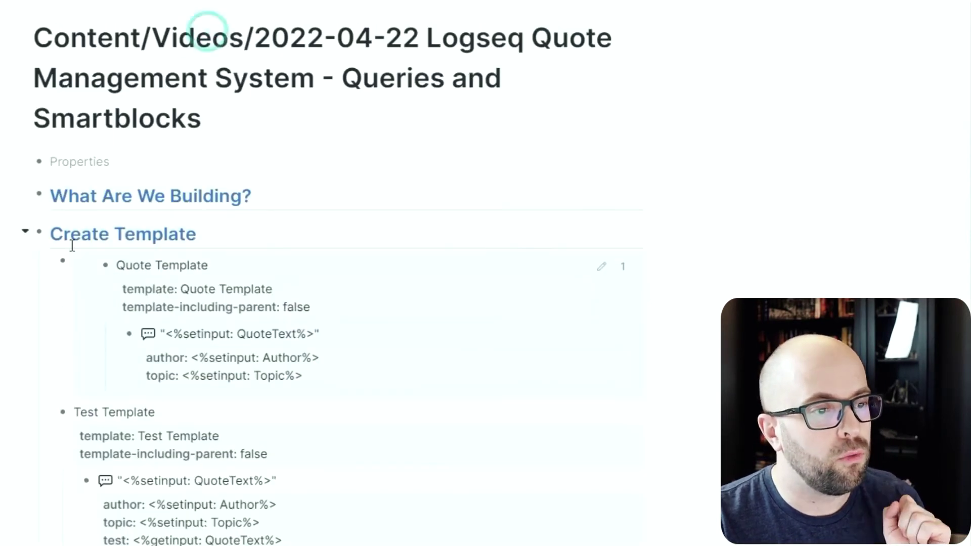
{"action": "left_click", "coordinate": [27, 231]}
{"action": "left_click", "coordinate": [39, 271]}
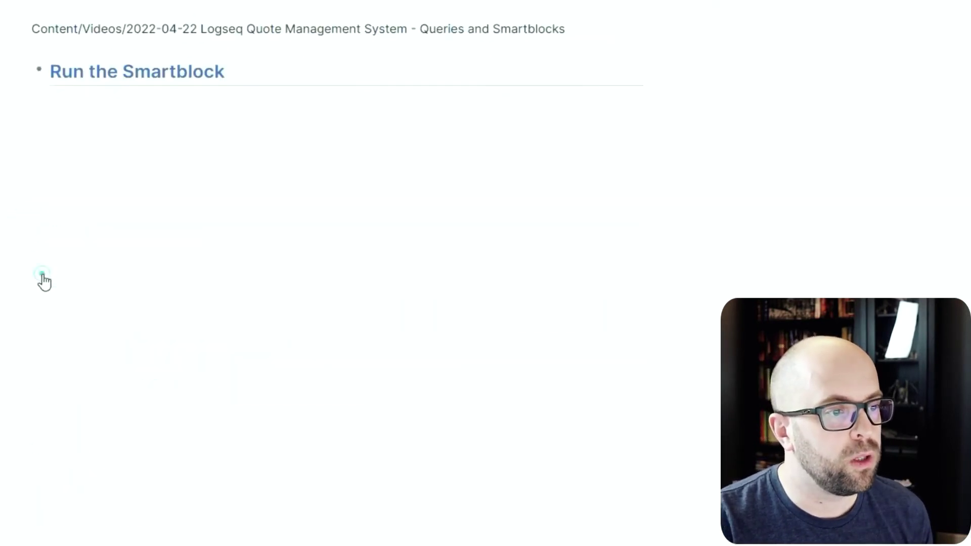
{"action": "left_click", "coordinate": [25, 69]}
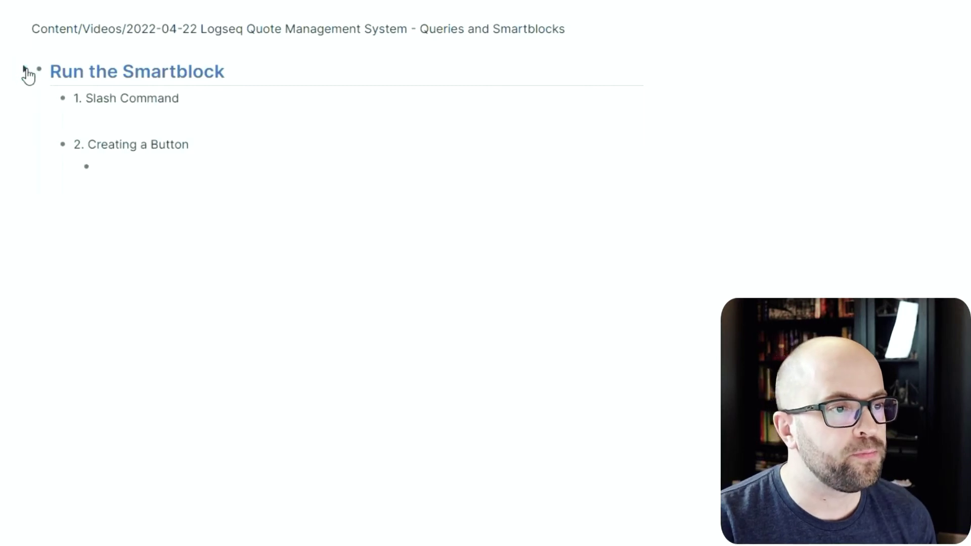
{"action": "left_click", "coordinate": [123, 118]}
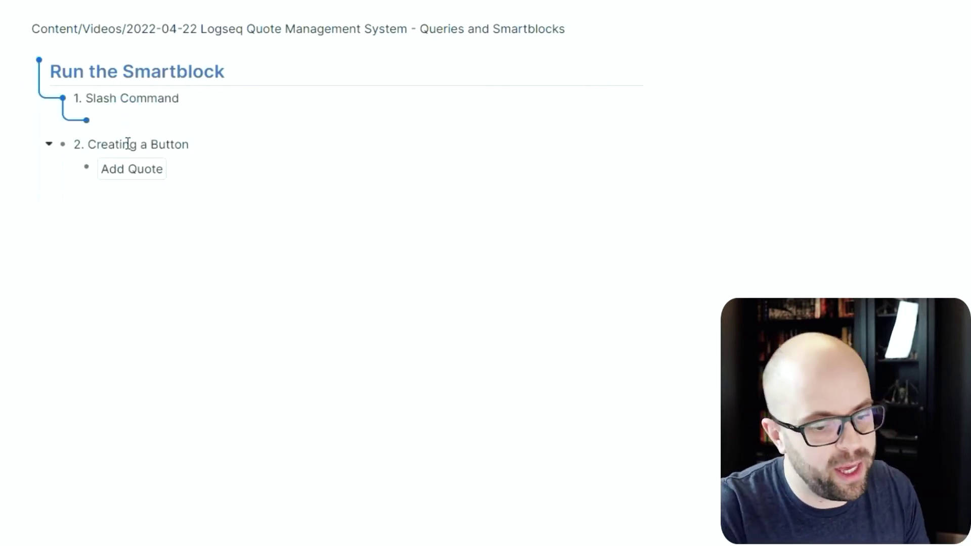
Step: Run /Insert Smartblock and choose the quote template SmartBlock
{"action": "type", "text": "/inse"}
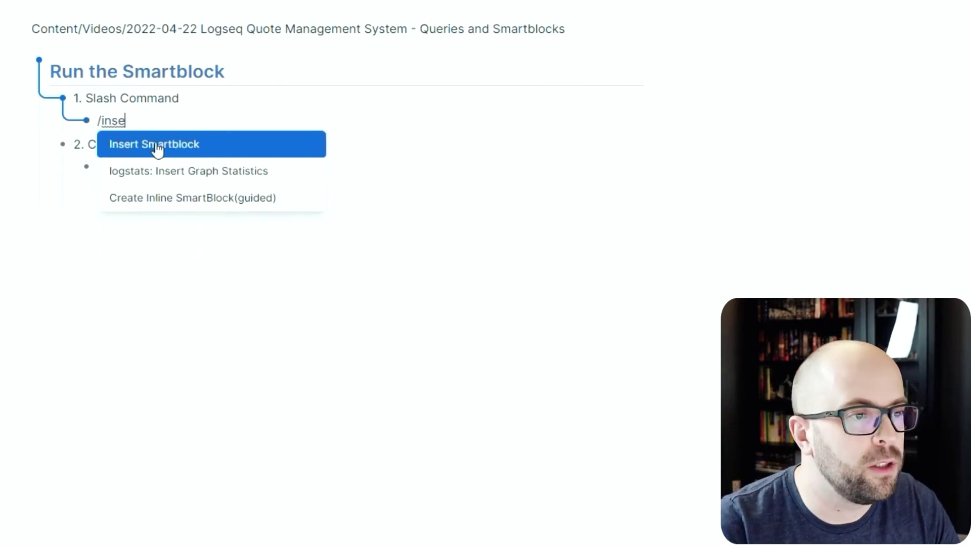
{"action": "left_click", "coordinate": [154, 144]}
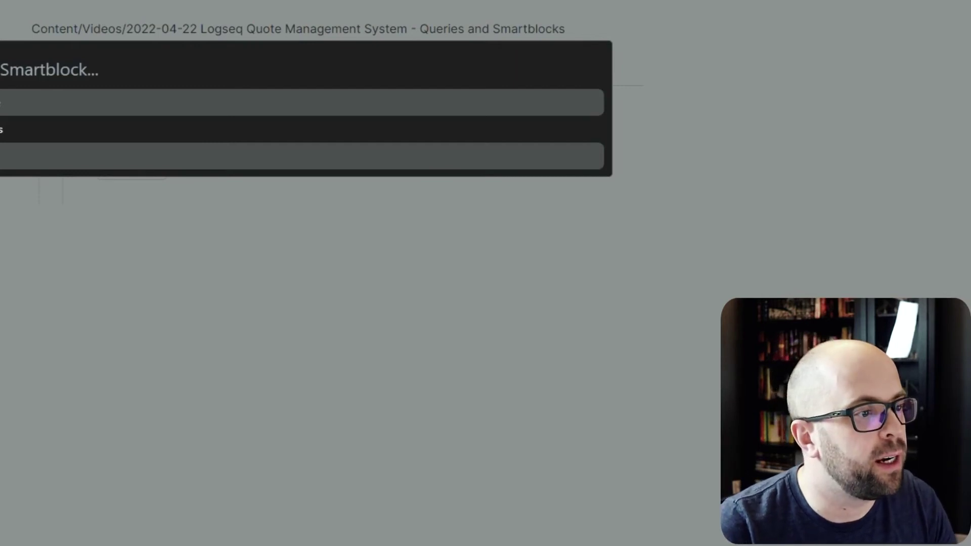
{"action": "left_click", "coordinate": [35, 158]}
{"action": "left_click", "coordinate": [306, 133]}
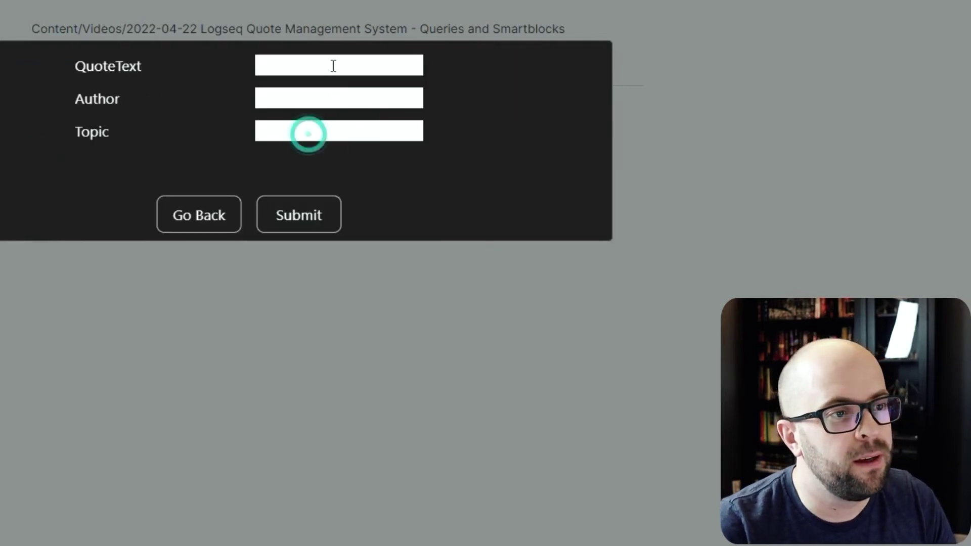
Step: Submit the form with quote text Quote, author [[Author]], and topic testing
{"action": "left_click", "coordinate": [330, 56]}
{"action": "type", "text": "Quote"}
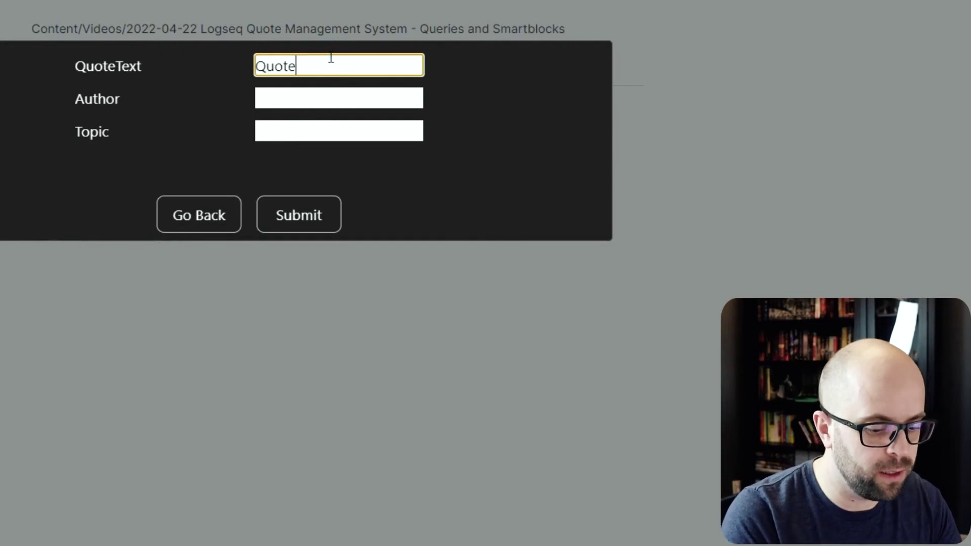
{"action": "key", "text": "Tab"}
{"action": "type", "text": "[[Author"}
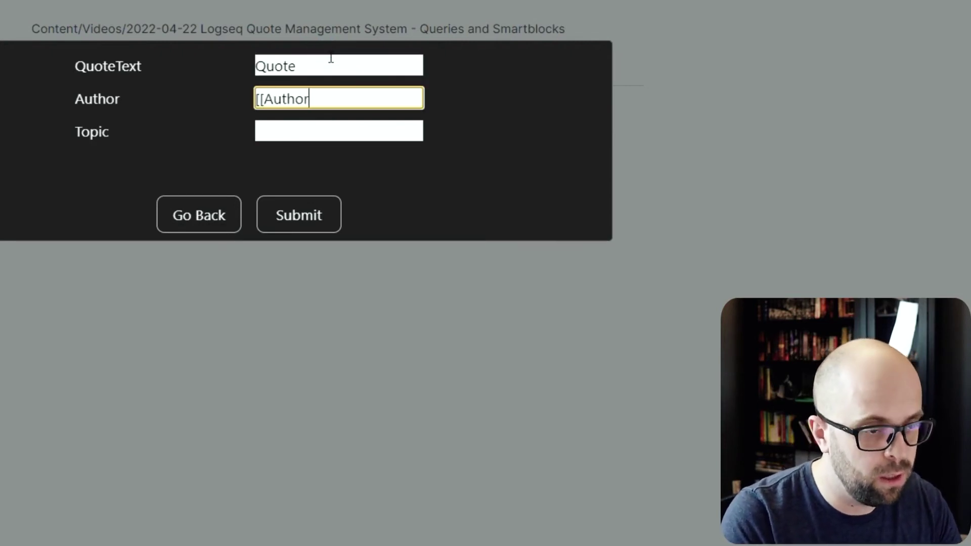
{"action": "type", "text": "]]"}
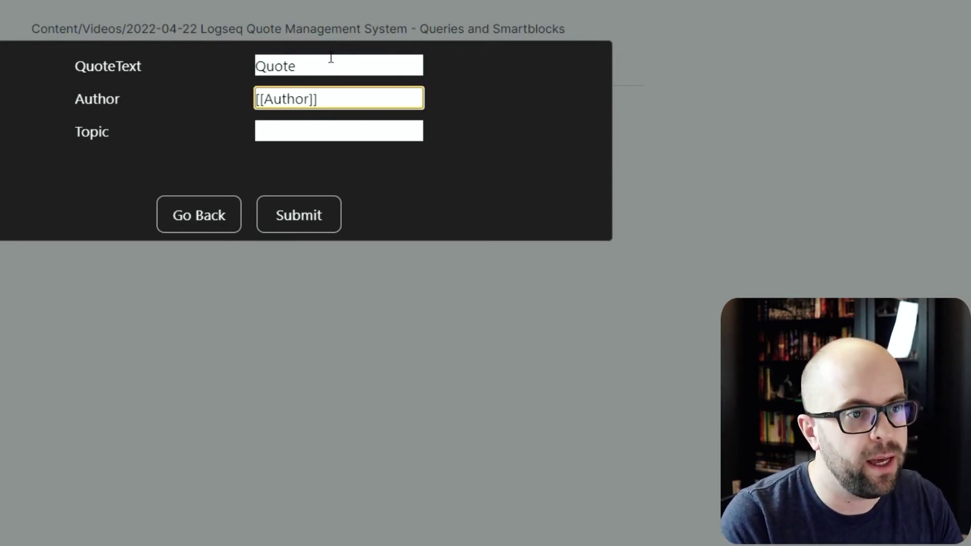
{"action": "left_click_drag", "start_coordinate": [330, 99], "coordinate": [253, 102]}
{"action": "left_click", "coordinate": [291, 131]}
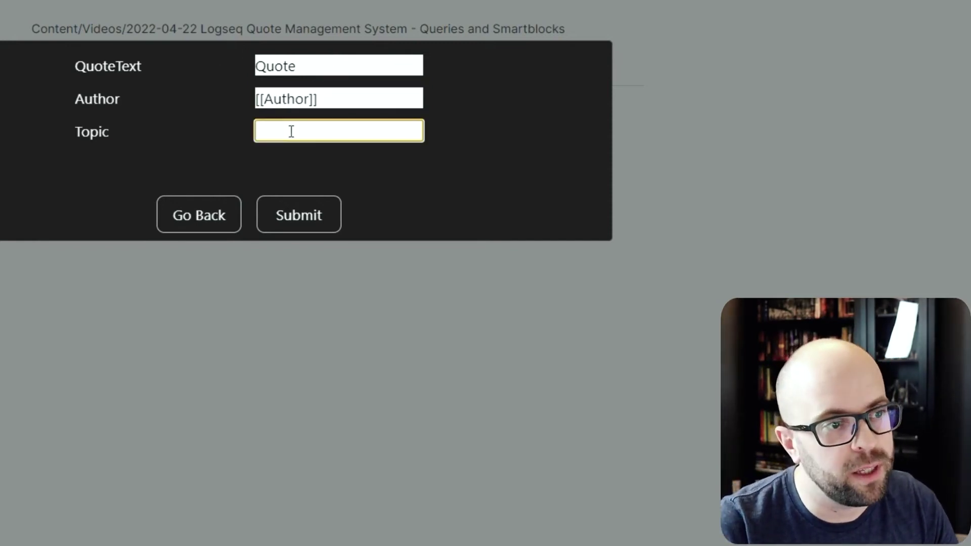
{"action": "type", "text": "testing"}
{"action": "left_click", "coordinate": [287, 218]}
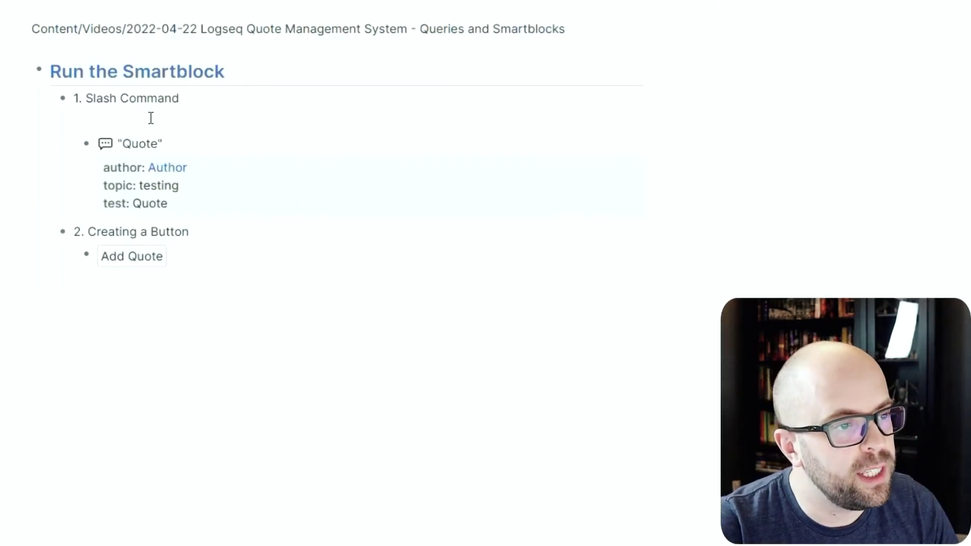
{"action": "left_click", "coordinate": [152, 144]}
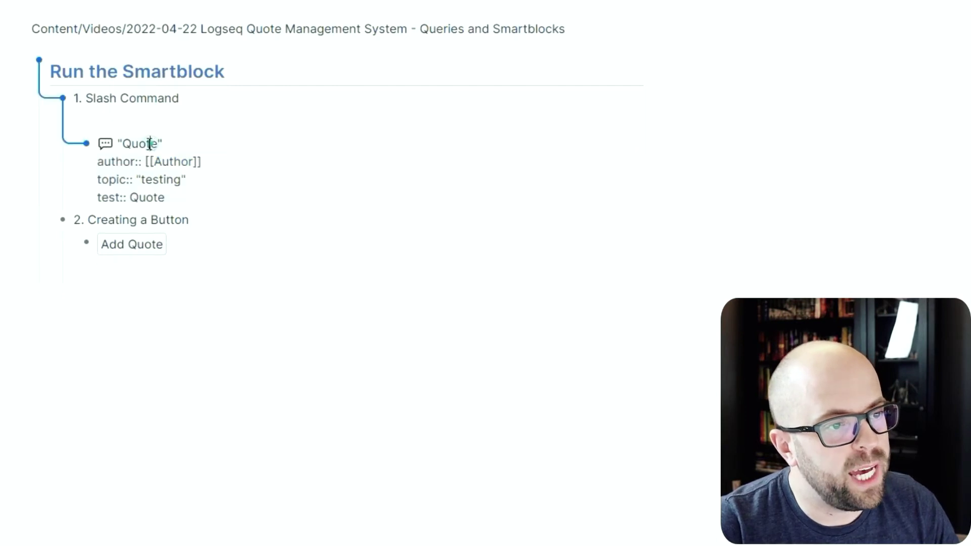
{"action": "left_click_drag", "start_coordinate": [115, 143], "coordinate": [173, 157]}
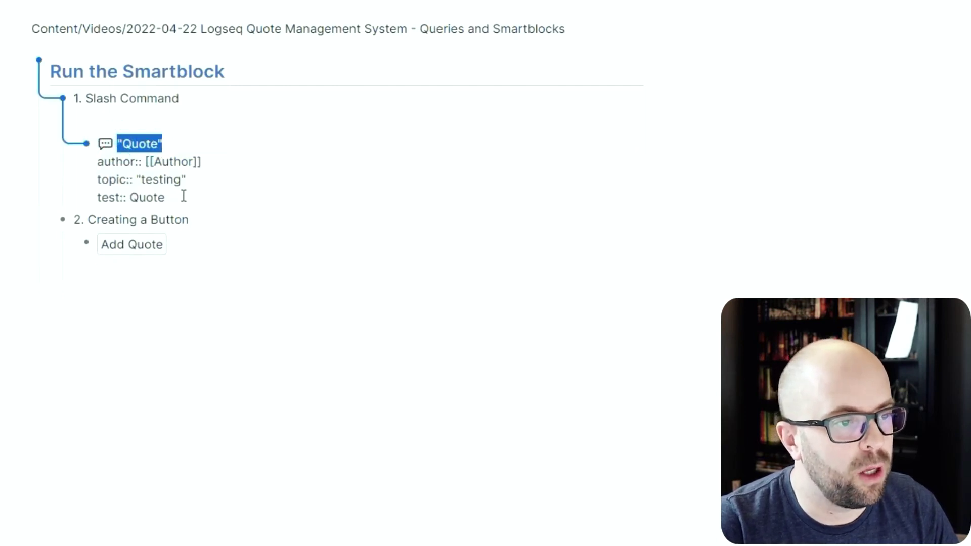
{"action": "left_click", "coordinate": [184, 196]}
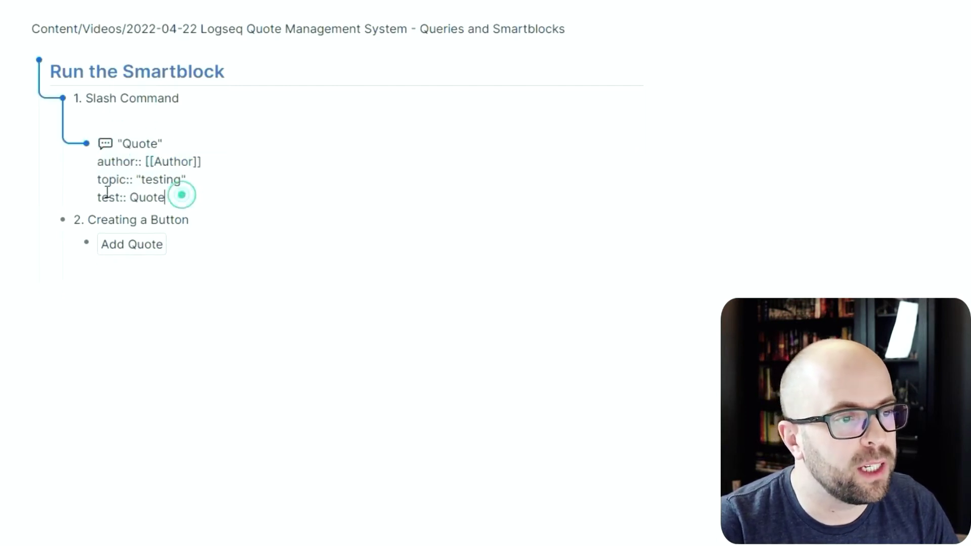
{"action": "double_click", "coordinate": [132, 197]}
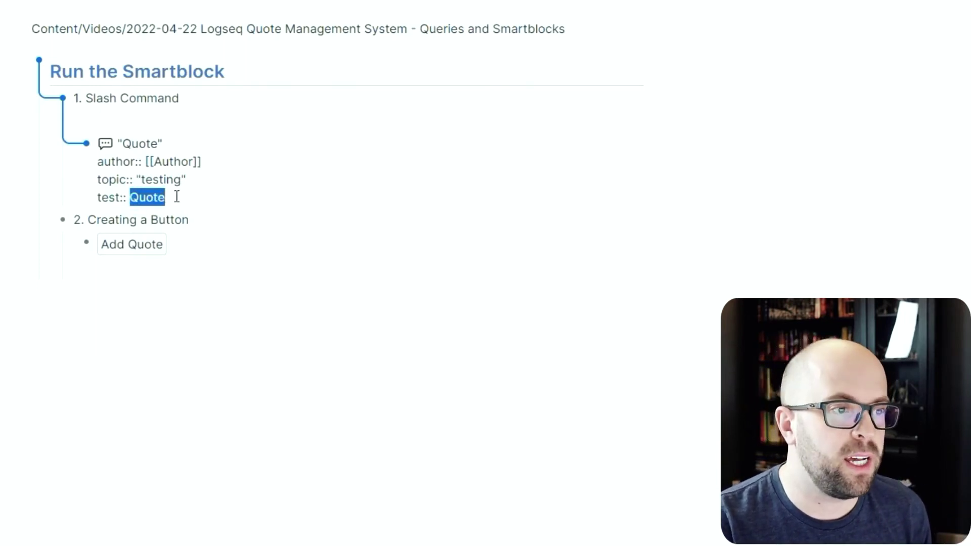
{"action": "key", "text": "Escape"}
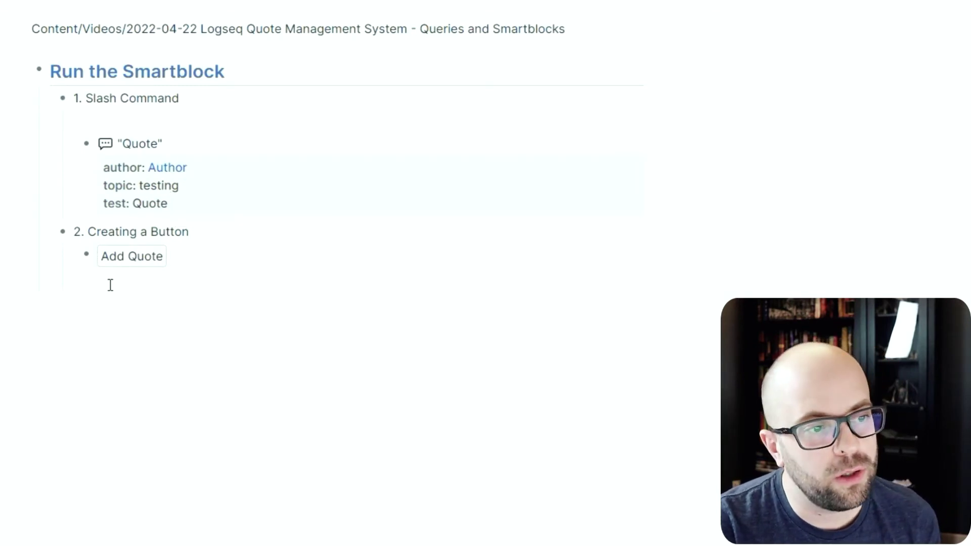
Step: Insert the guided SmartBlock button template via /cre in a new block under Add Quote
{"action": "left_click", "coordinate": [205, 257]}
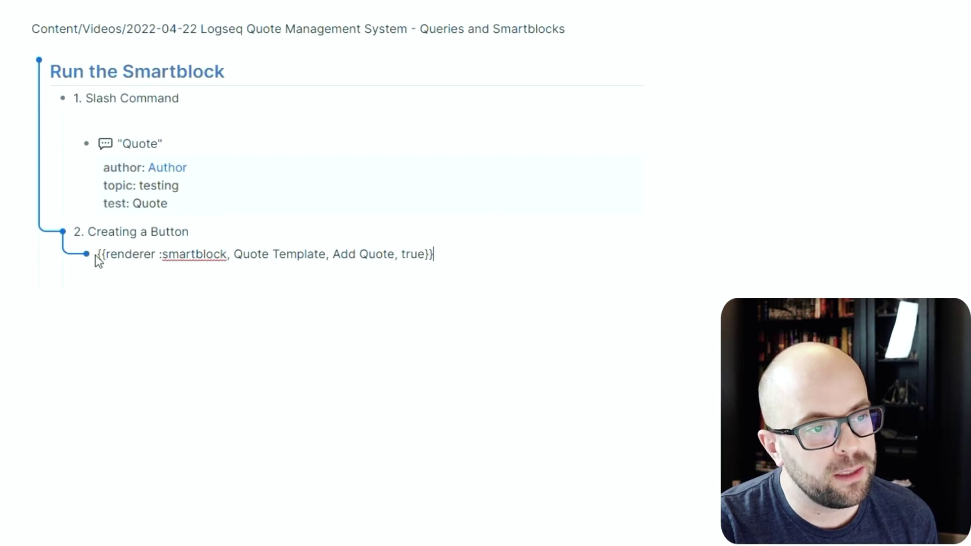
{"action": "left_click", "coordinate": [111, 278]}
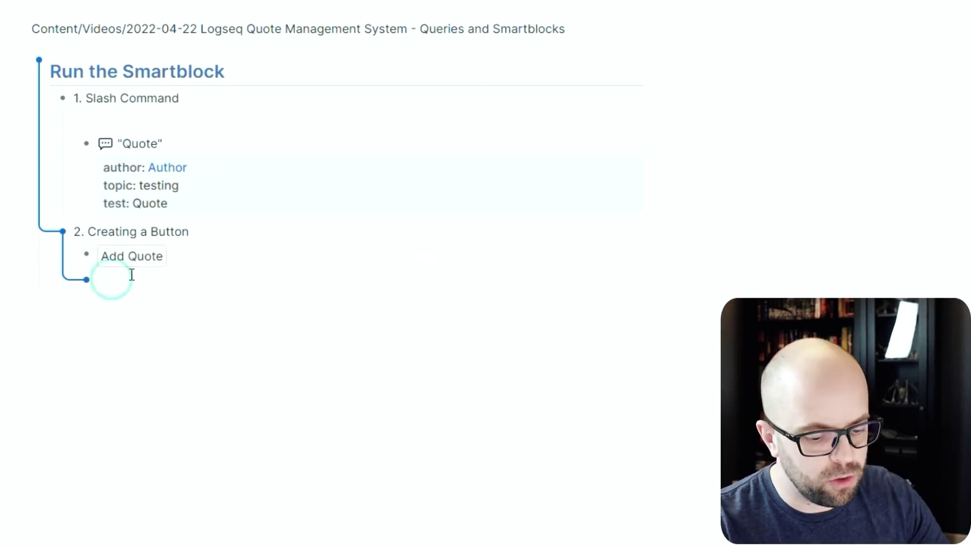
{"action": "type", "text": "/"}
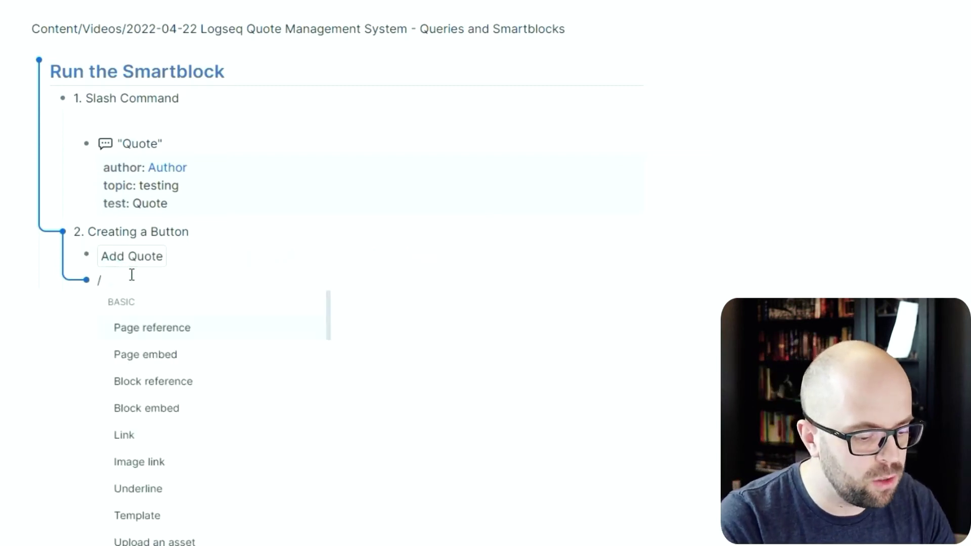
{"action": "type", "text": "cre"}
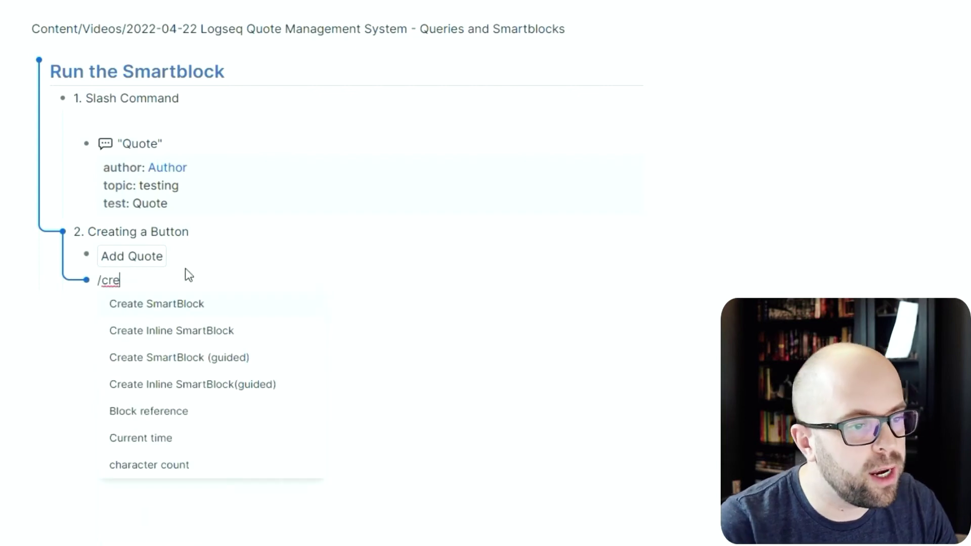
{"action": "left_click", "coordinate": [224, 356]}
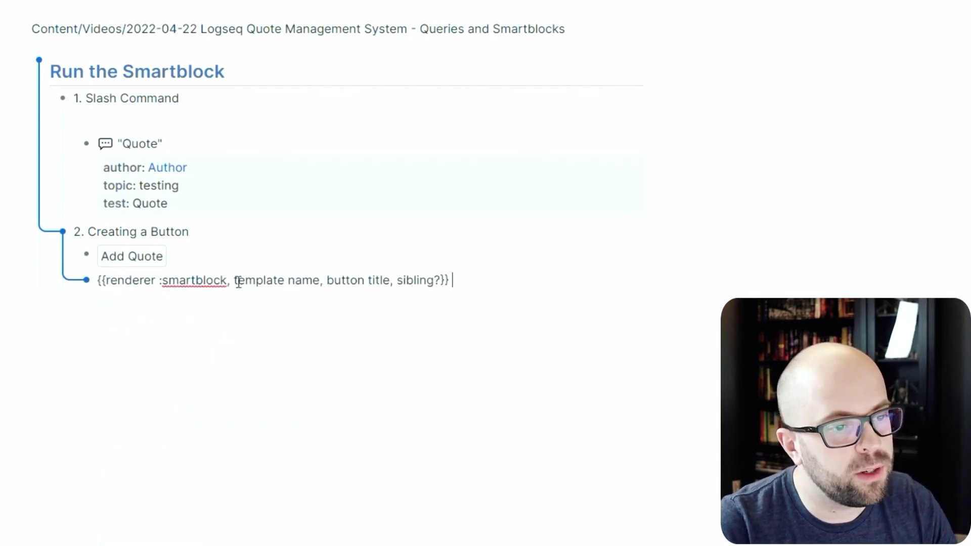
Step: Fill the button placeholders with template Test Template and label Testing
{"action": "left_click_drag", "start_coordinate": [233, 280], "coordinate": [440, 280]}
{"action": "left_click", "coordinate": [255, 279]}
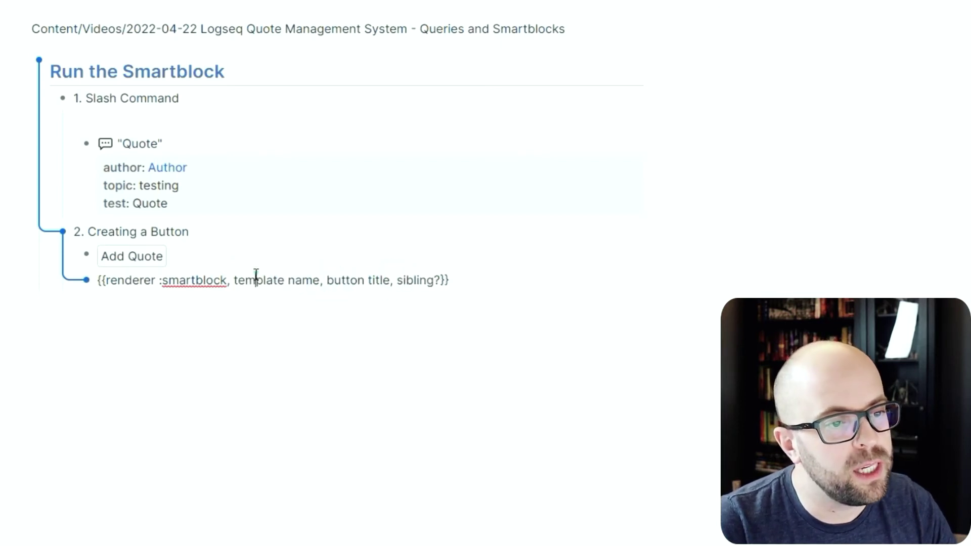
{"action": "left_click_drag", "start_coordinate": [234, 279], "coordinate": [320, 280]}
{"action": "type", "text": "test"}
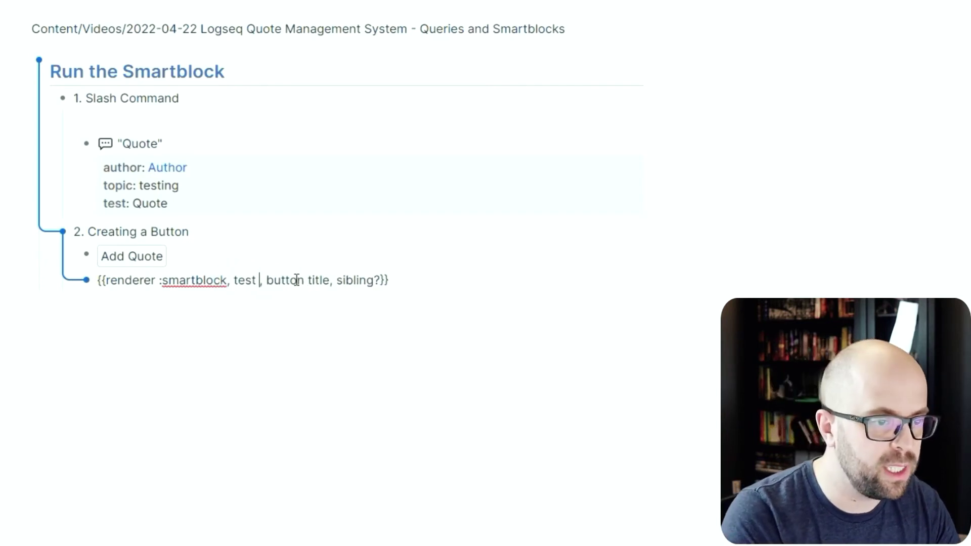
{"action": "key", "text": "BackSpace"}
{"action": "key", "text": "BackSpace"}
{"action": "key", "text": "BackSpace"}
{"action": "key", "text": "BackSpace"}
{"action": "type", "text": "Te"}
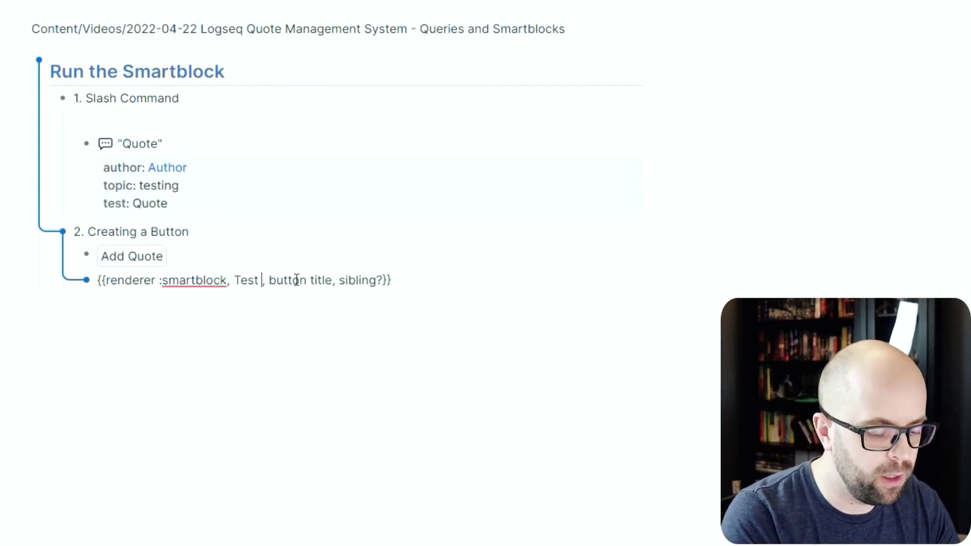
{"action": "type", "text": "Template"}
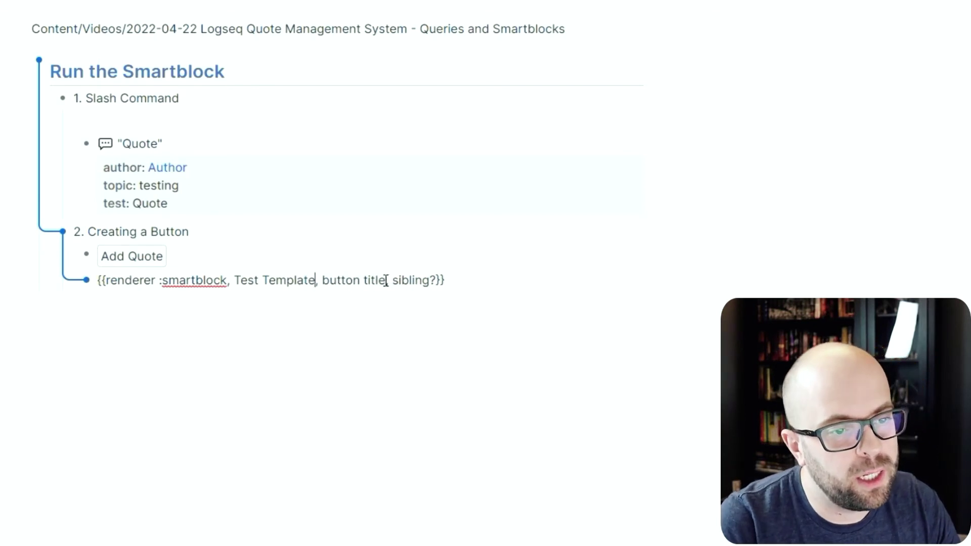
{"action": "left_click_drag", "start_coordinate": [385, 279], "coordinate": [322, 279]}
{"action": "type", "text": "Testing"}
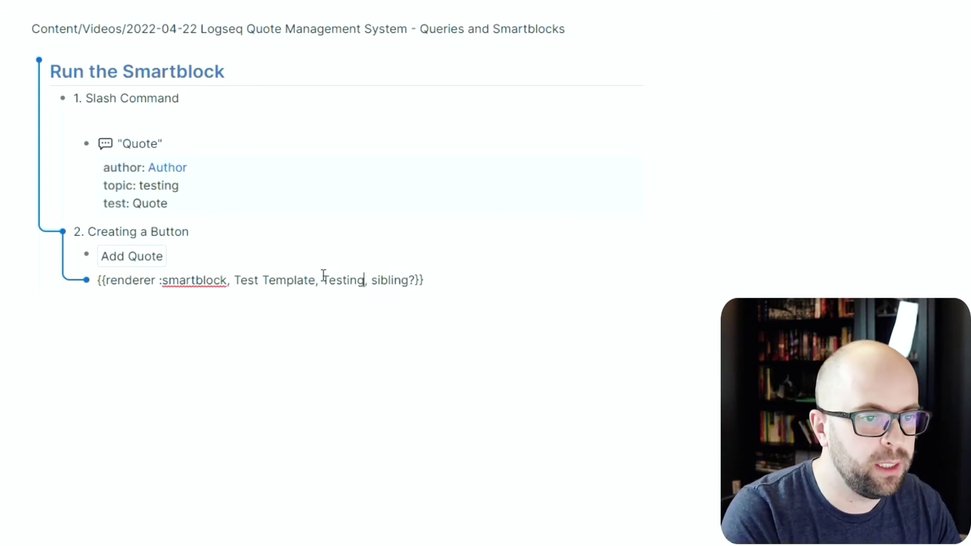
{"action": "left_click_drag", "start_coordinate": [412, 280], "coordinate": [371, 280]}
Step: Set sibling to true, then use the Testing button to insert quote '1' with author 1, topic 1
{"action": "type", "text": "true"}
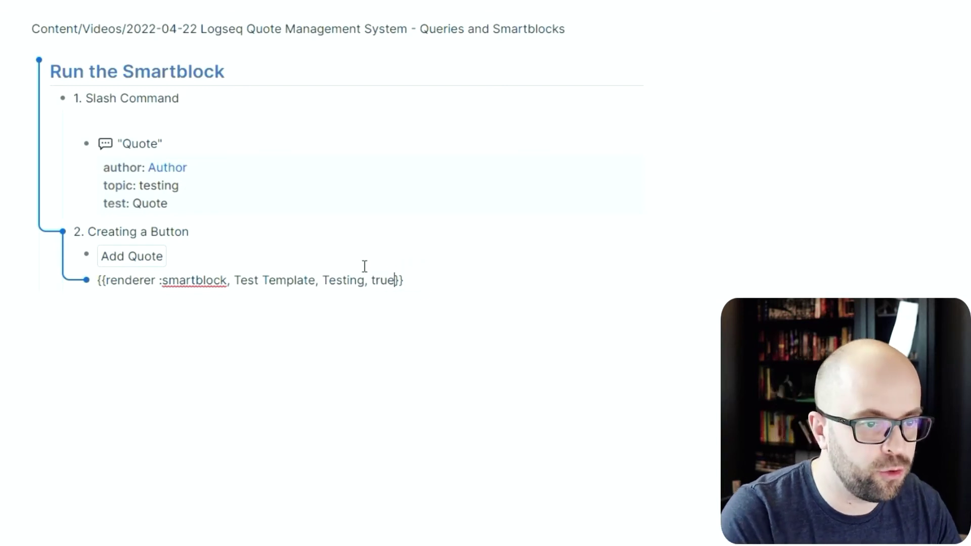
{"action": "key", "text": "Escape"}
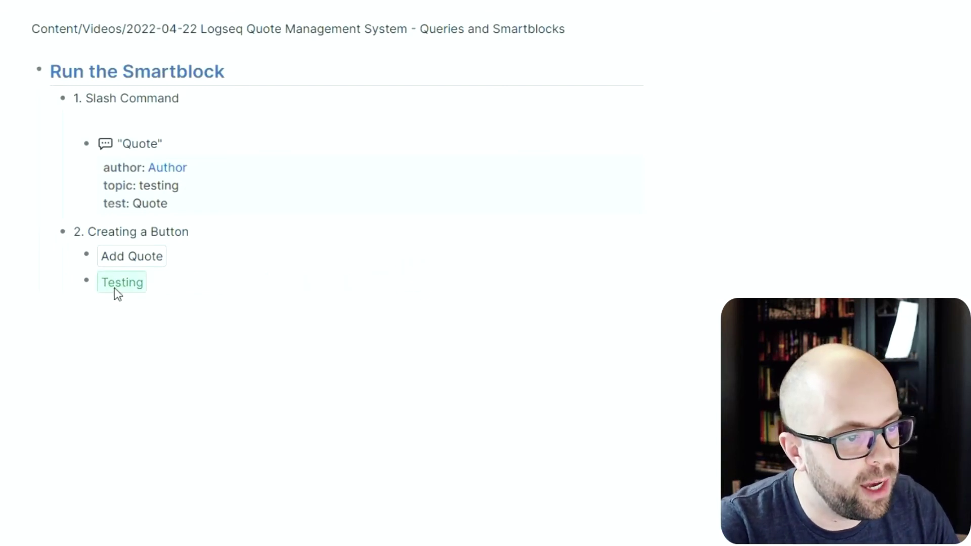
{"action": "left_click", "coordinate": [123, 288]}
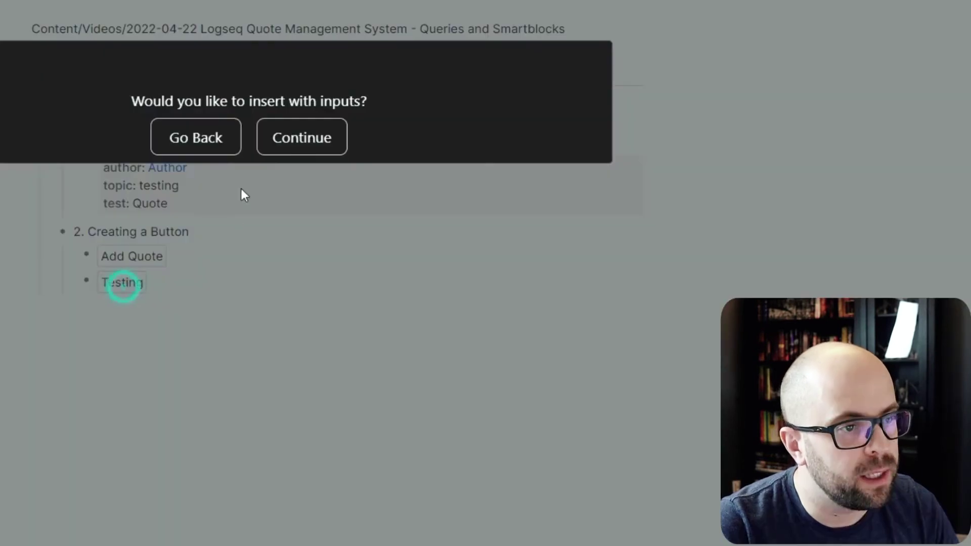
{"action": "left_click", "coordinate": [284, 149]}
{"action": "left_click", "coordinate": [287, 71]}
{"action": "type", "text": "1"}
{"action": "left_click", "coordinate": [269, 98]}
{"action": "type", "text": "1"}
{"action": "left_click", "coordinate": [273, 130]}
{"action": "type", "text": "1"}
{"action": "left_click", "coordinate": [303, 207]}
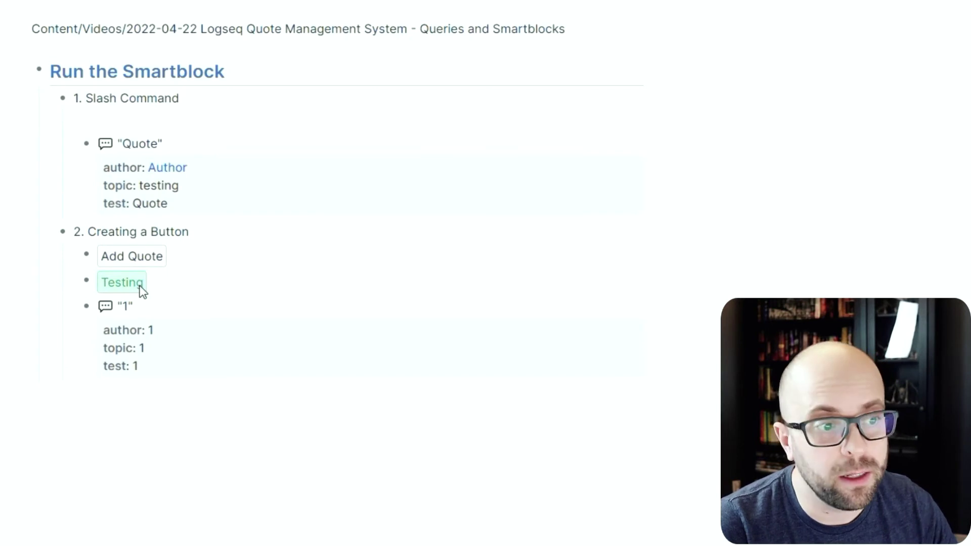
Step: Change the button's sibling value to false and insert quote '2' with author 2, topic 2
{"action": "left_click", "coordinate": [212, 282]}
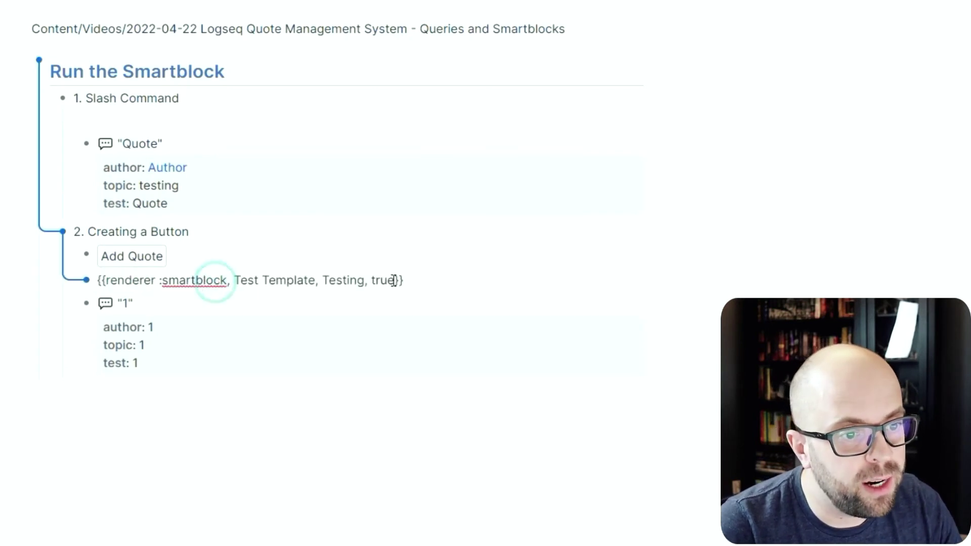
{"action": "key", "text": "BackSpace"}
{"action": "key", "text": "BackSpace"}
{"action": "key", "text": "BackSpace"}
{"action": "key", "text": "BackSpace"}
{"action": "type", "text": "fa"}
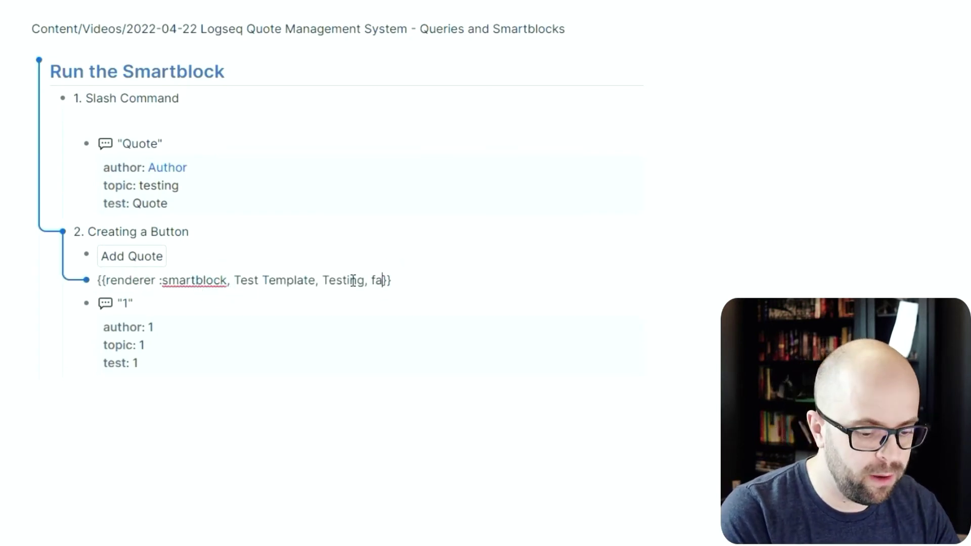
{"action": "type", "text": "lse"}
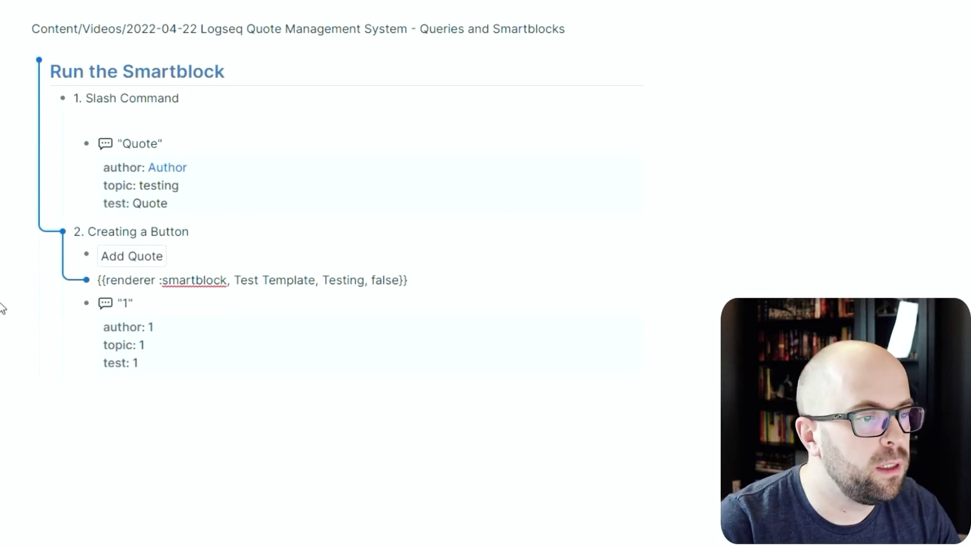
{"action": "key", "text": "Escape"}
{"action": "left_click", "coordinate": [120, 283]}
{"action": "left_click", "coordinate": [320, 136]}
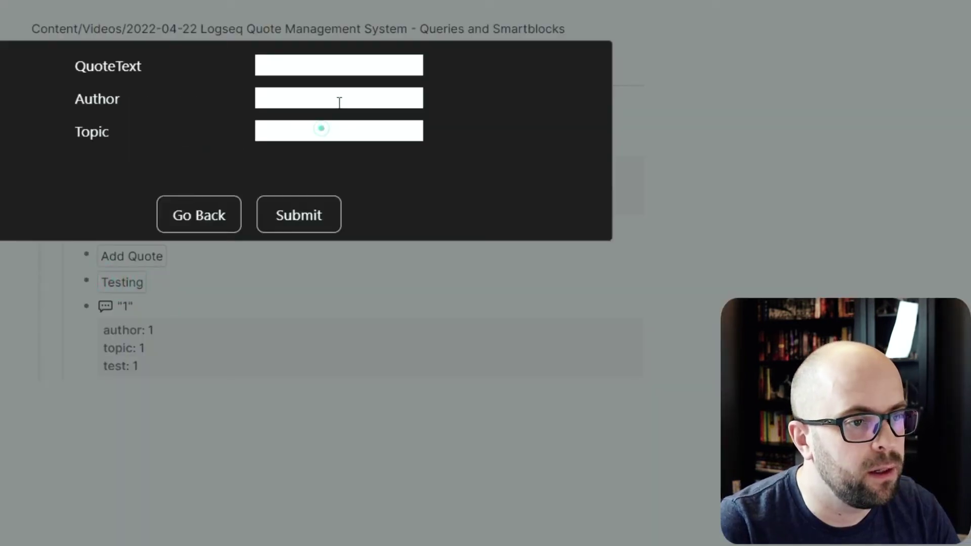
{"action": "left_click", "coordinate": [341, 66]}
{"action": "type", "text": "2"}
{"action": "left_click", "coordinate": [331, 98]}
{"action": "type", "text": "2"}
{"action": "left_click", "coordinate": [302, 134]}
{"action": "type", "text": "2"}
{"action": "left_click", "coordinate": [302, 223]}
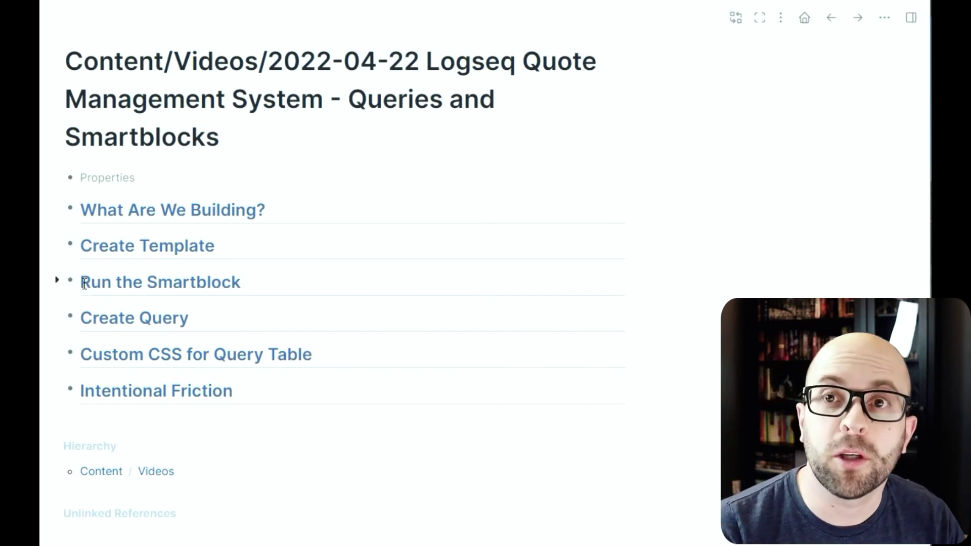
Step: Expand Create Query and inspect the basic quote query built on the 💬 emoji
{"action": "left_click", "coordinate": [56, 317]}
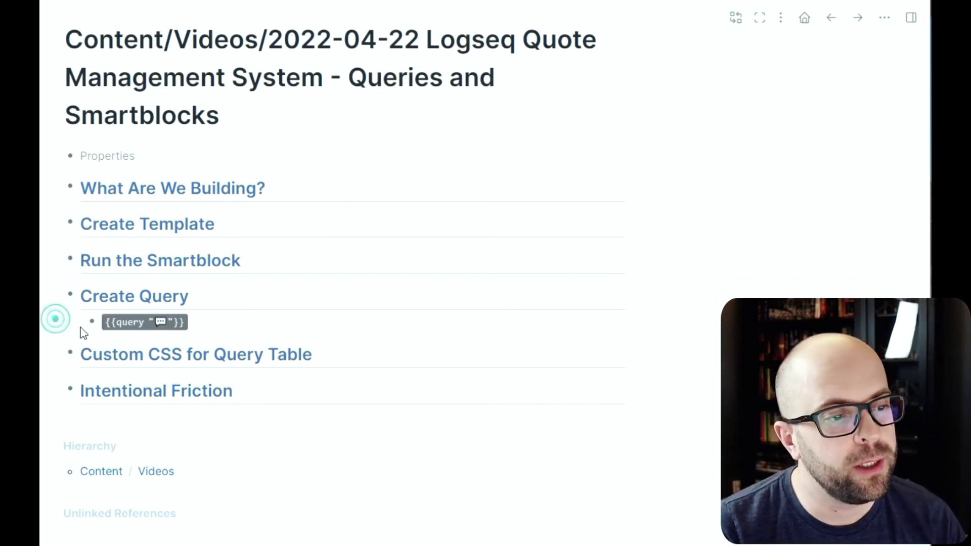
{"action": "left_click", "coordinate": [128, 321]}
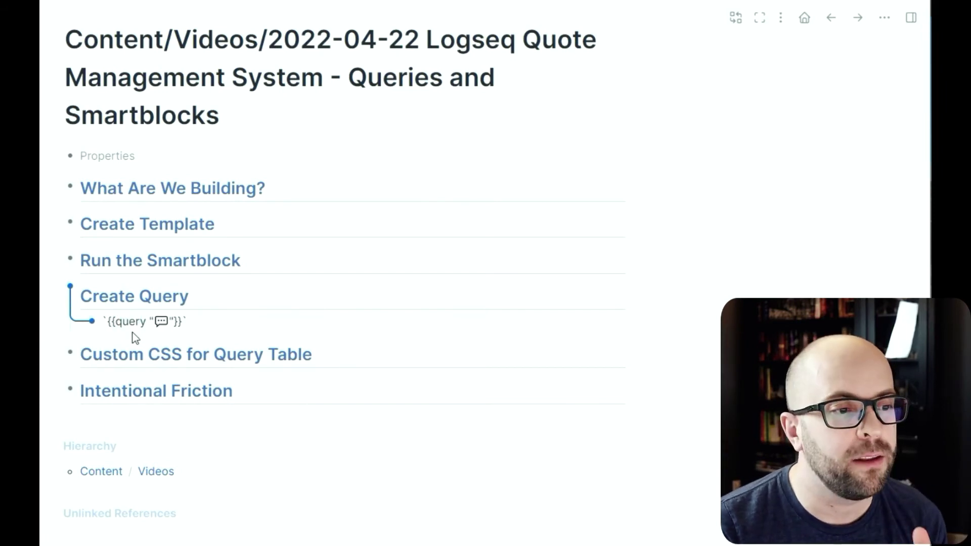
{"action": "double_click", "coordinate": [162, 321]}
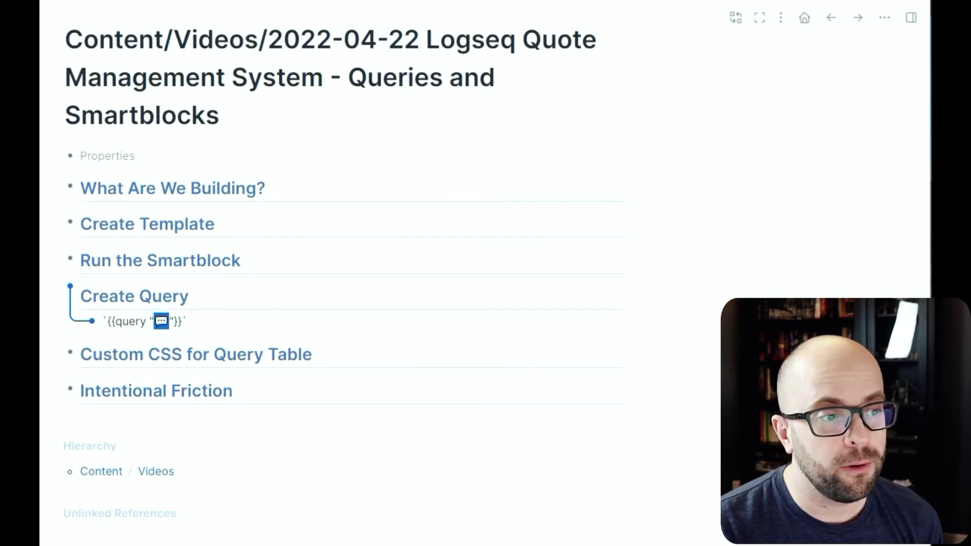
{"action": "key", "text": "Escape"}
Step: Expand What Are We Building? > Query and view the source excluding Logseq Templates
{"action": "left_click", "coordinate": [57, 186]}
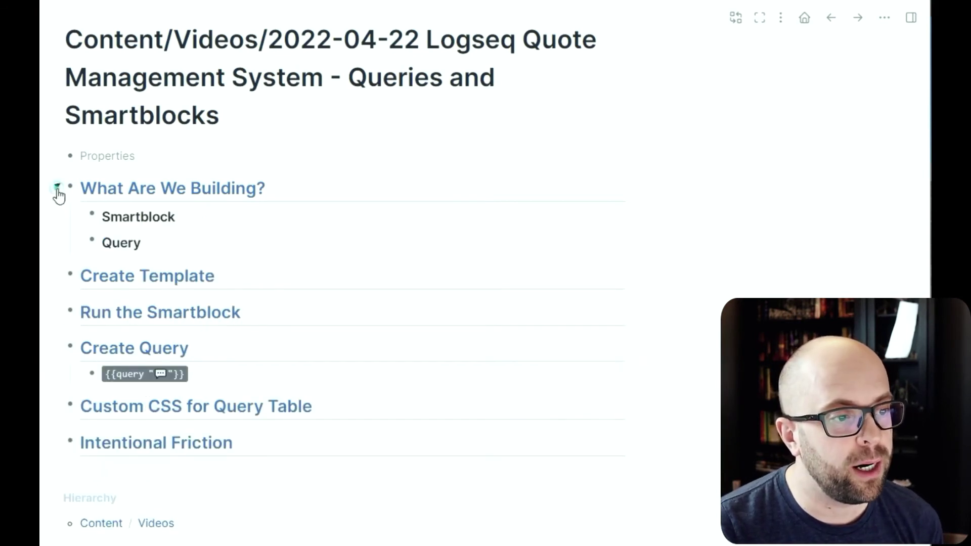
{"action": "left_click", "coordinate": [78, 242]}
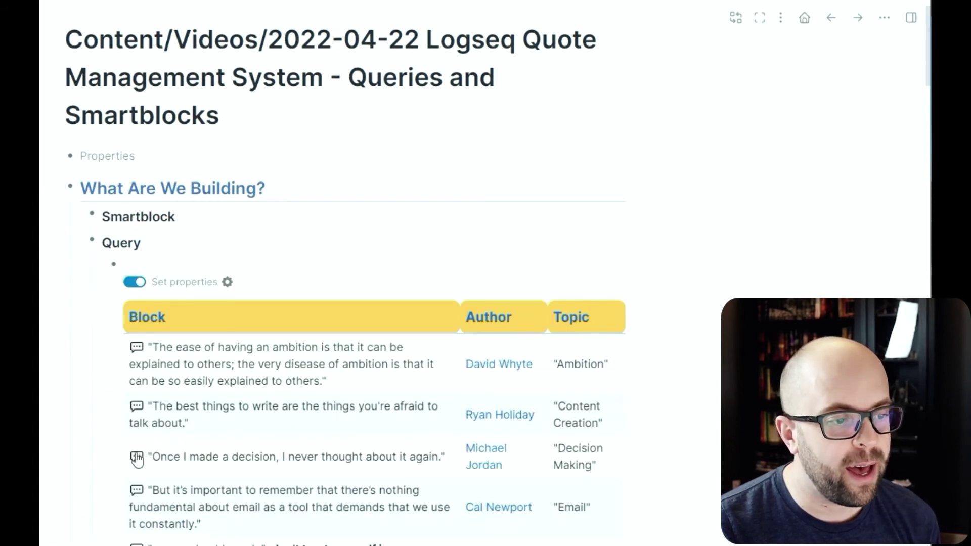
{"action": "left_click", "coordinate": [196, 262]}
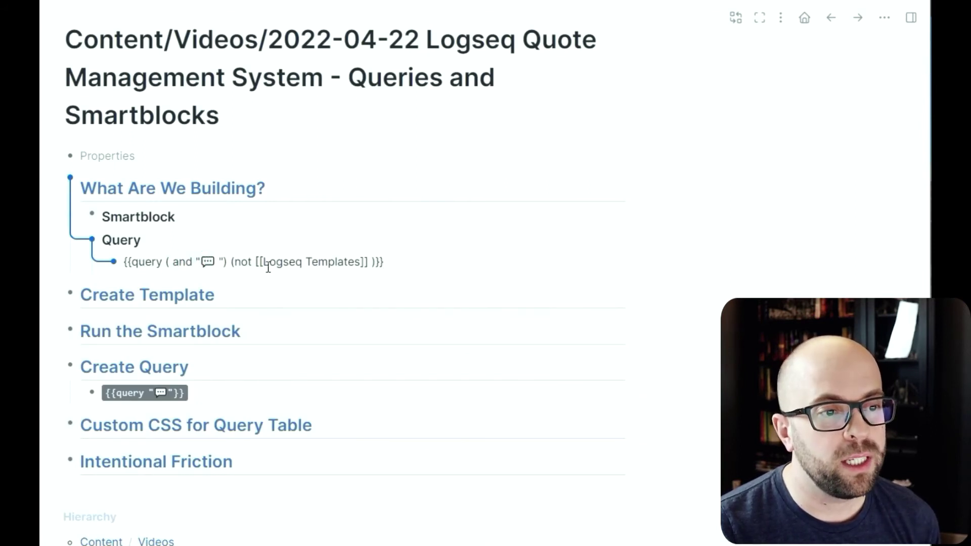
{"action": "left_click_drag", "start_coordinate": [231, 262], "coordinate": [374, 262]}
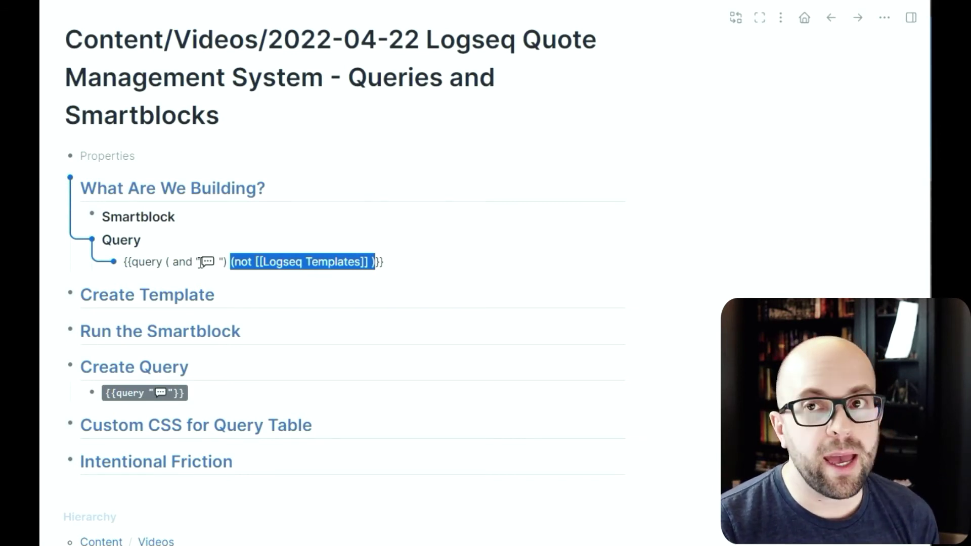
Step: Add the term "Productivity" to the filtered quote query and review the resulting table
{"action": "key", "text": "Escape"}
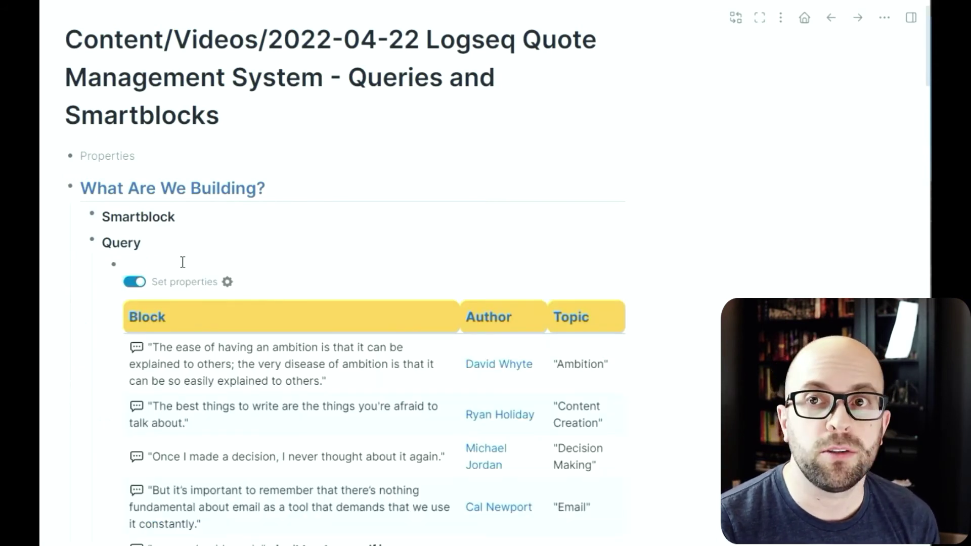
{"action": "left_click", "coordinate": [182, 261]}
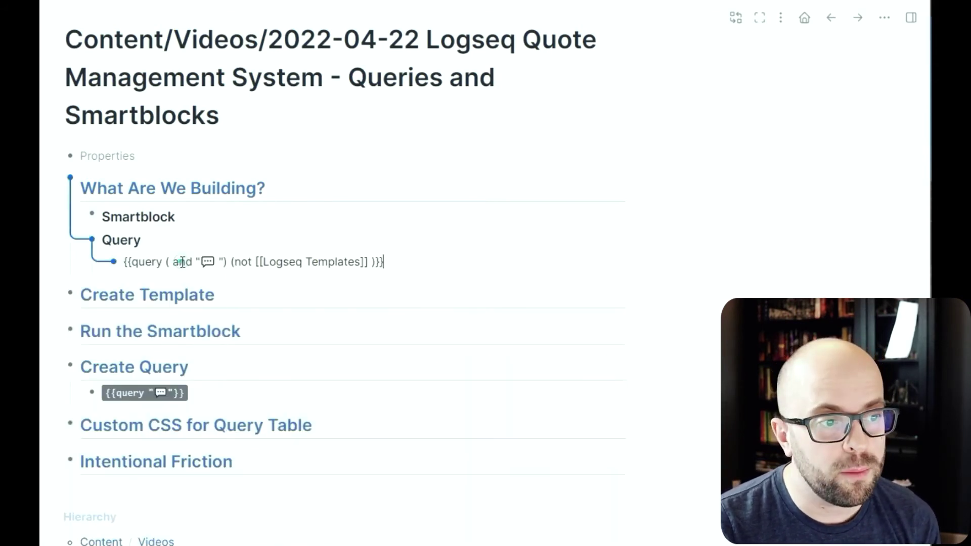
{"action": "left_click", "coordinate": [222, 262]}
{"action": "type", "text": "\"Productivity\""}
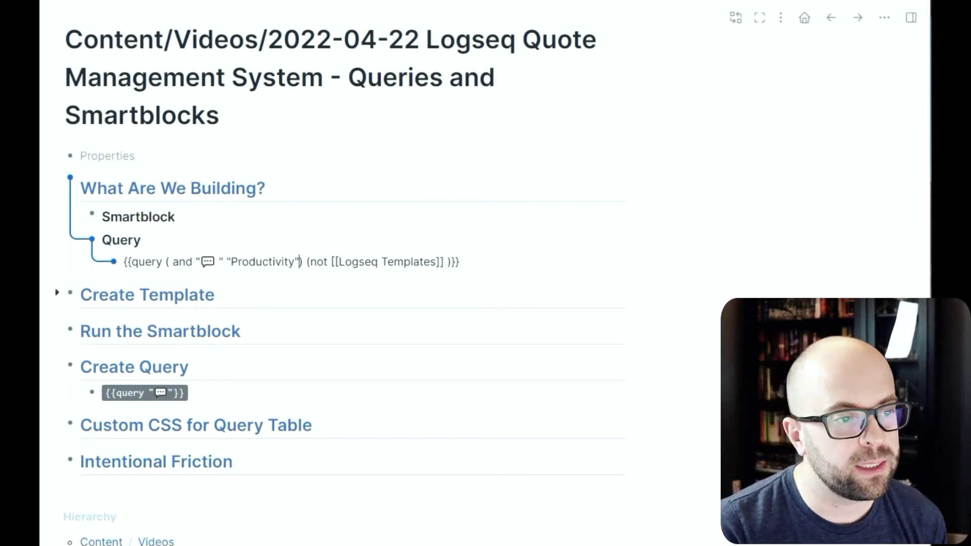
{"action": "key", "text": "Escape"}
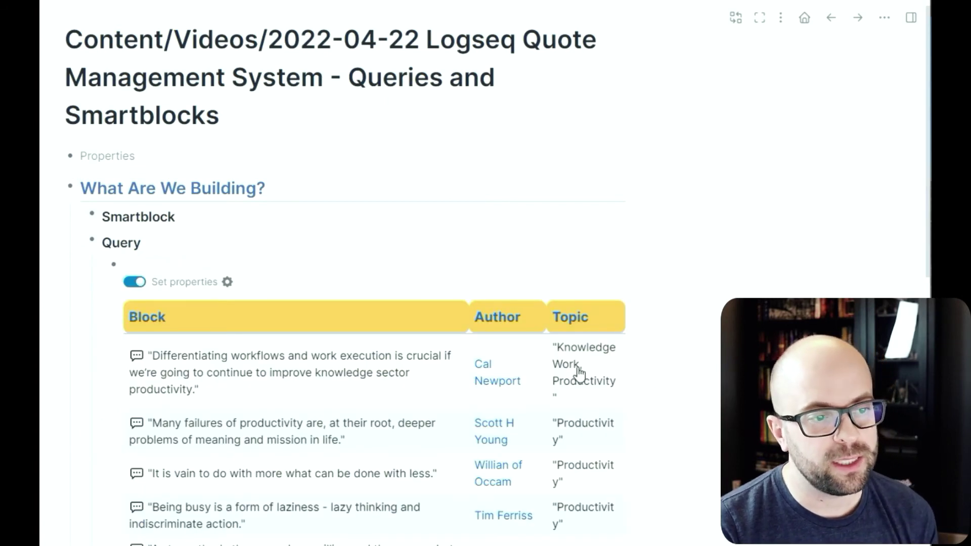
{"action": "scroll", "coordinate": [587, 358], "scroll_direction": "down", "scroll_amount": 4}
{"action": "scroll", "coordinate": [587, 358], "scroll_direction": "down", "scroll_amount": 5}
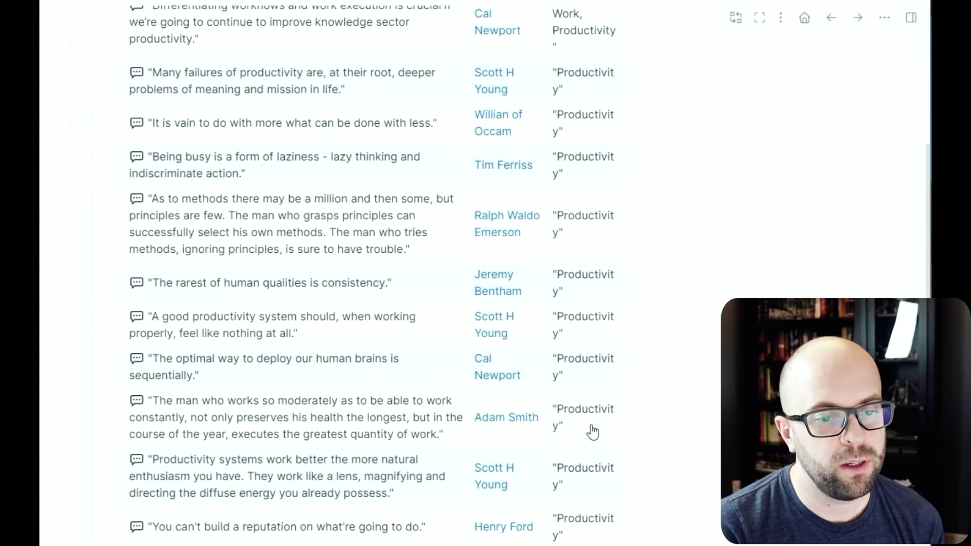
{"action": "scroll", "coordinate": [597, 429], "scroll_direction": "up", "scroll_amount": 9}
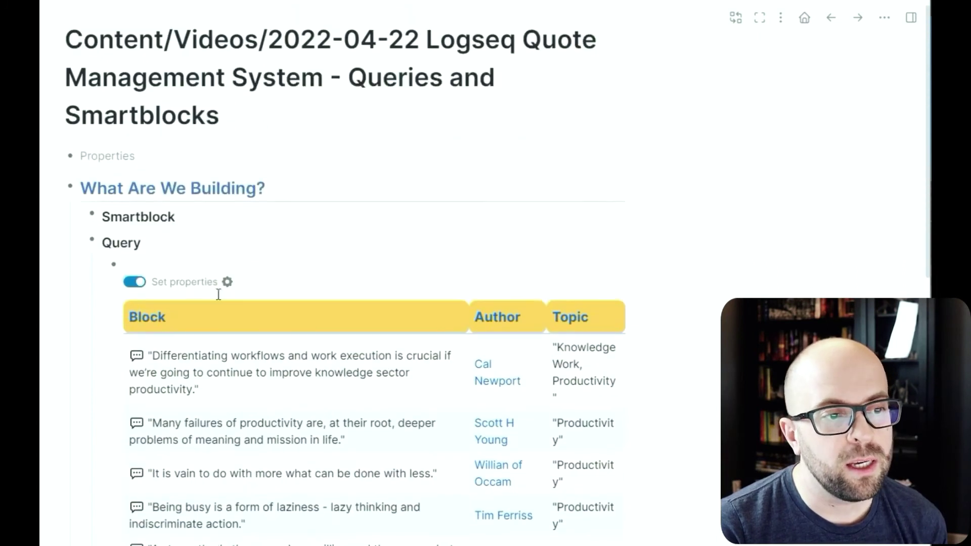
Step: Change the query term to lowercase "productivity" and check the updated results
{"action": "left_click", "coordinate": [155, 270]}
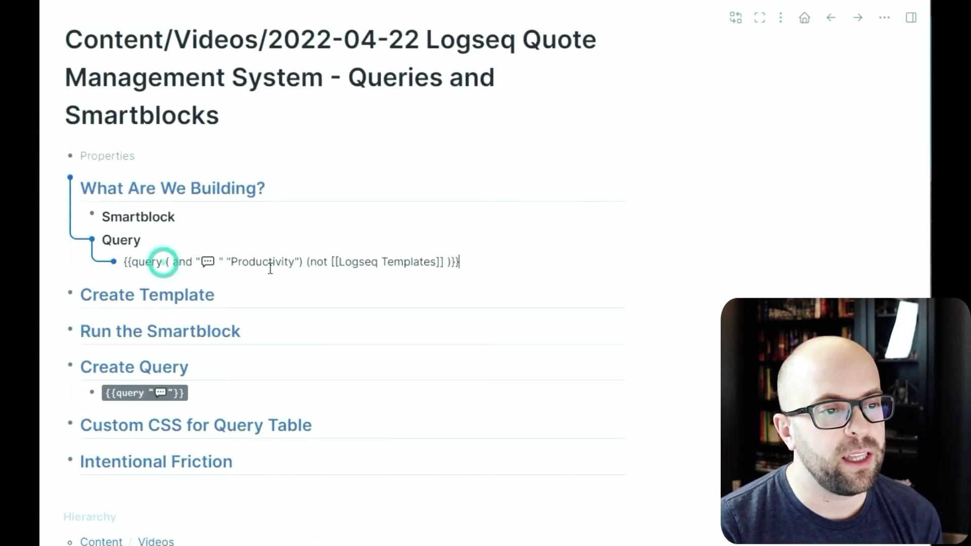
{"action": "left_click", "coordinate": [237, 263]}
{"action": "key", "text": "BackSpace"}
{"action": "type", "text": "p"}
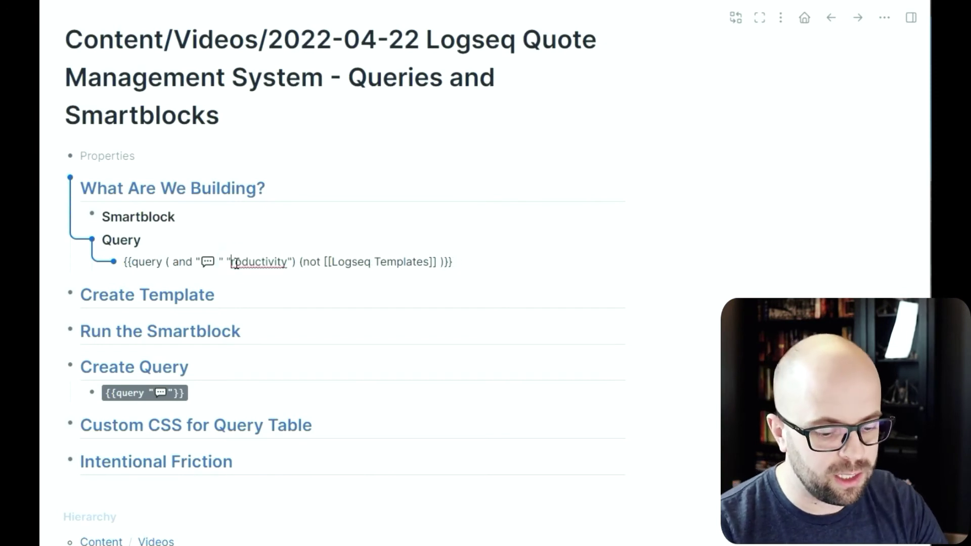
{"action": "key", "text": "Escape"}
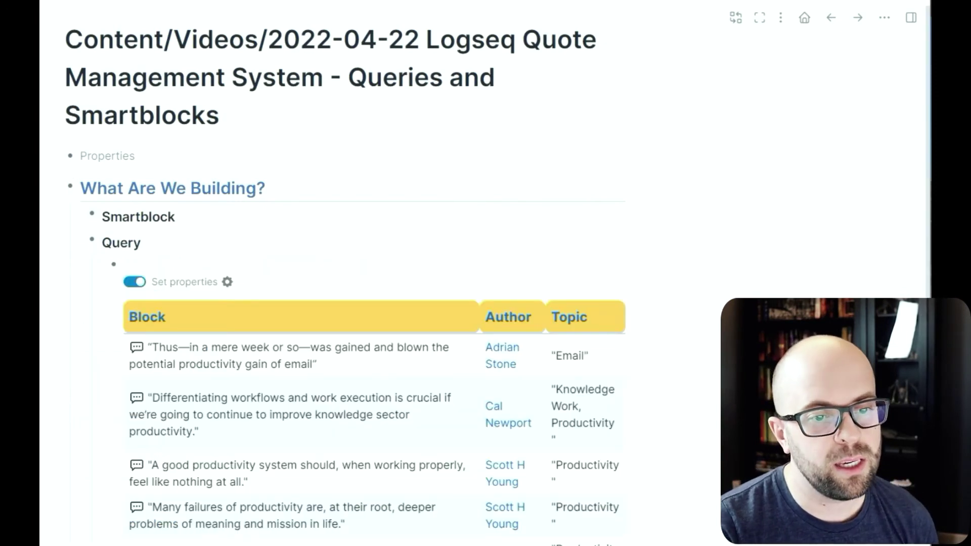
{"action": "scroll", "coordinate": [609, 405], "scroll_direction": "down", "scroll_amount": 3}
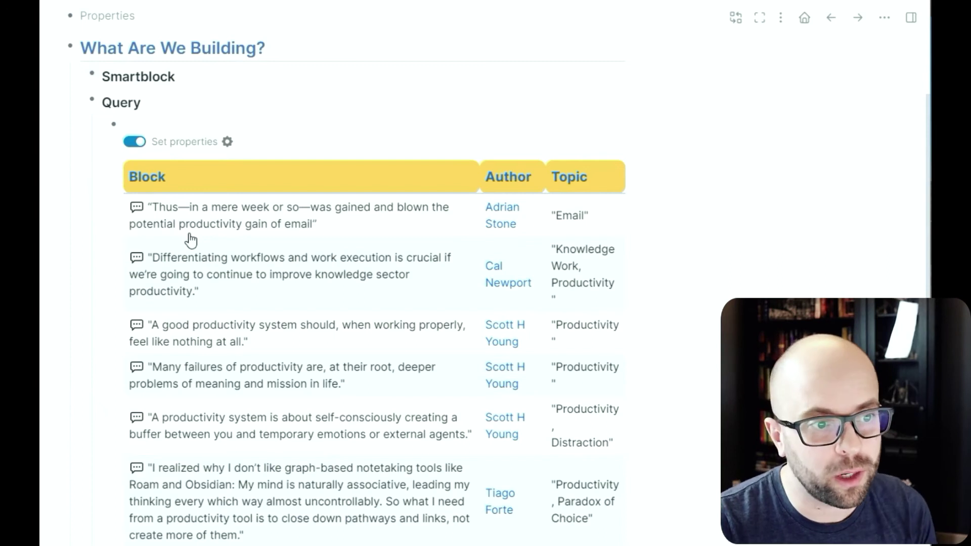
Step: Shorten the term to "roductivity" so the table matches any capitalization, then confirm the results
{"action": "left_click", "coordinate": [213, 123]}
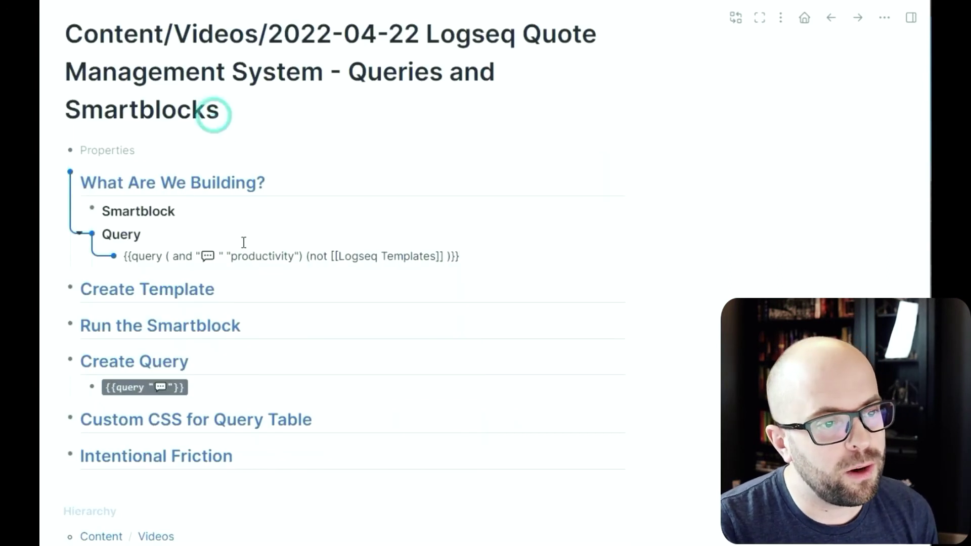
{"action": "left_click", "coordinate": [238, 257]}
{"action": "key", "text": "BackSpace"}
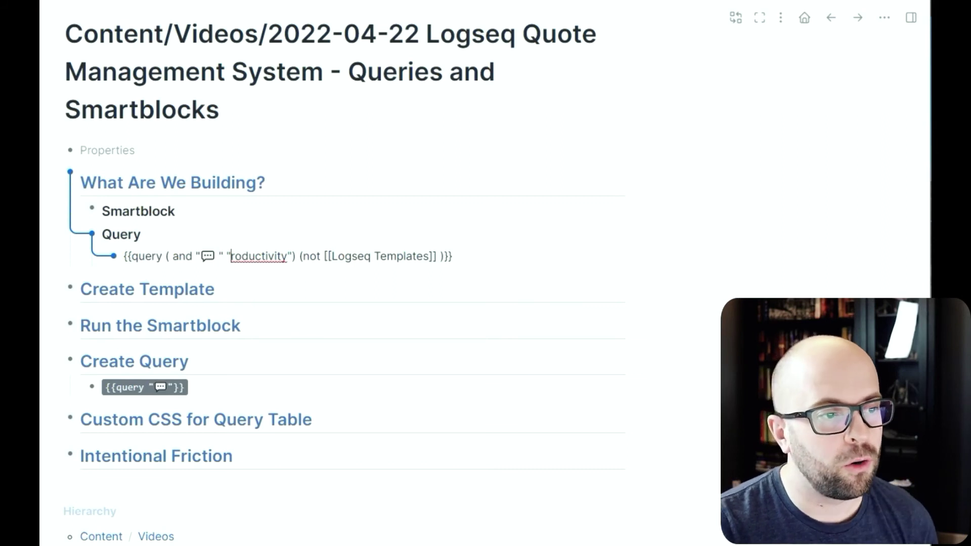
{"action": "key", "text": "Escape"}
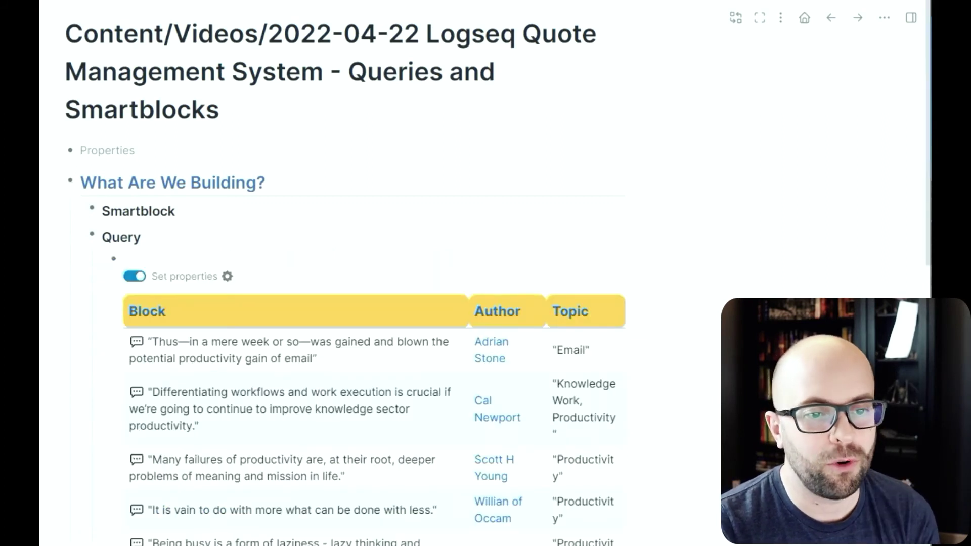
{"action": "scroll", "coordinate": [381, 384], "scroll_direction": "down", "scroll_amount": 8}
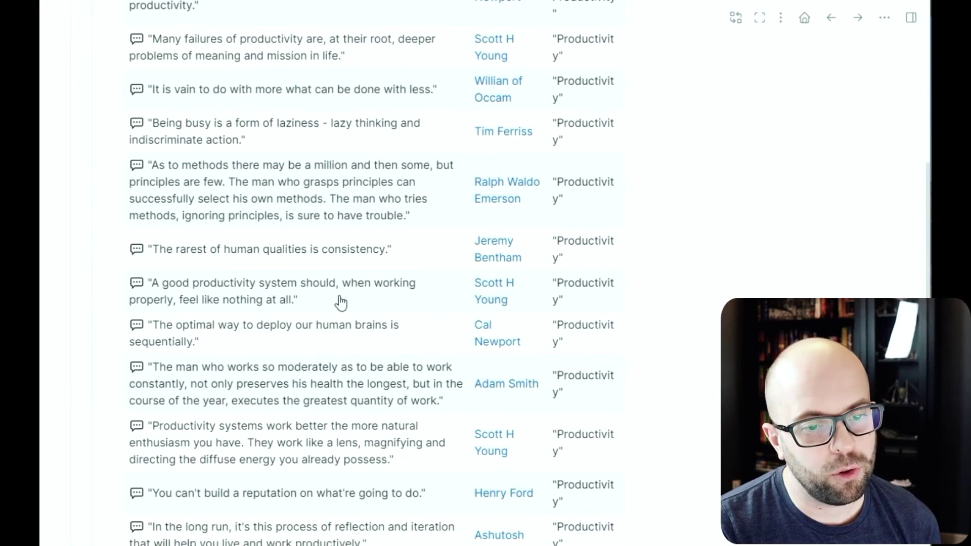
{"action": "scroll", "coordinate": [339, 306], "scroll_direction": "down", "scroll_amount": 3}
{"action": "scroll", "coordinate": [336, 313], "scroll_direction": "down", "scroll_amount": 2}
{"action": "scroll", "coordinate": [336, 314], "scroll_direction": "up", "scroll_amount": 10}
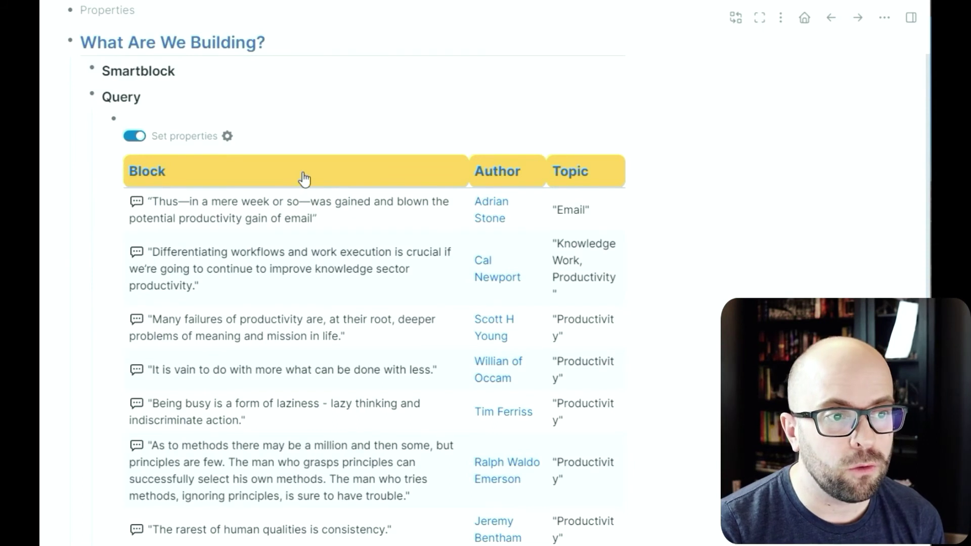
{"action": "left_click", "coordinate": [277, 120]}
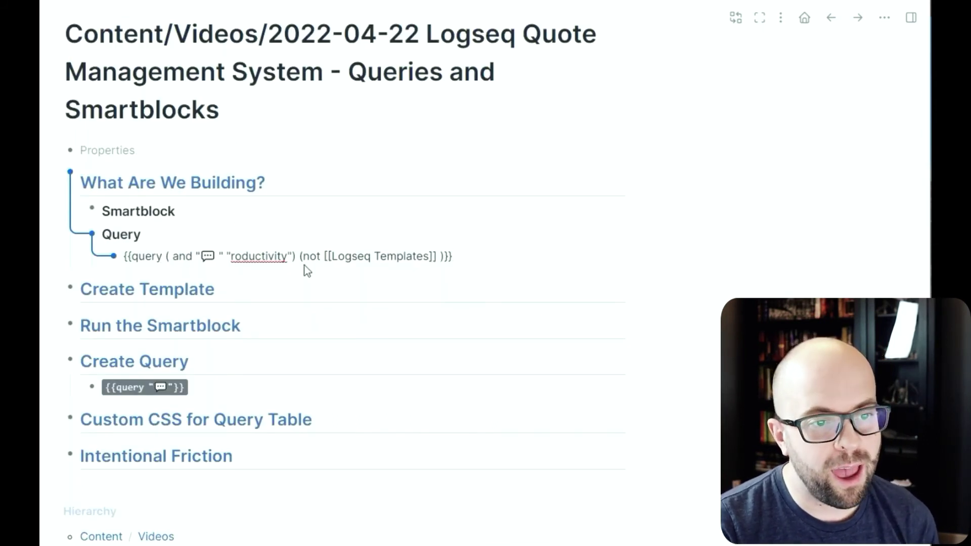
{"action": "left_click", "coordinate": [93, 273]}
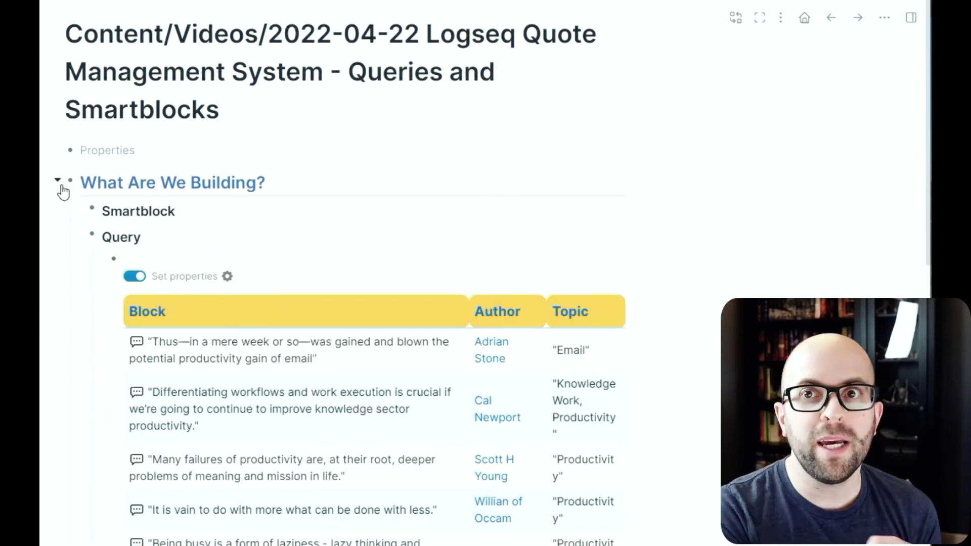
{"action": "scroll", "coordinate": [63, 192], "scroll_direction": "down", "scroll_amount": 1}
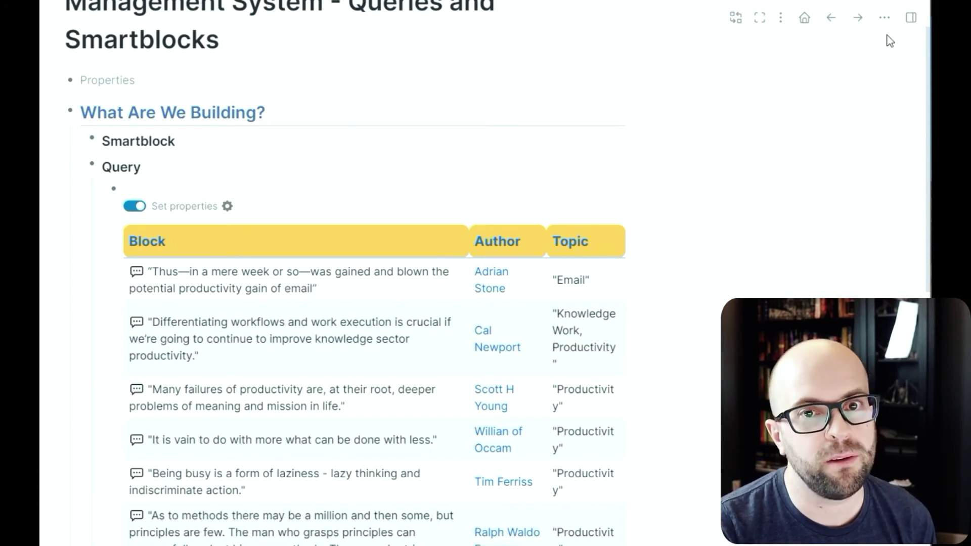
{"action": "left_click", "coordinate": [884, 18]}
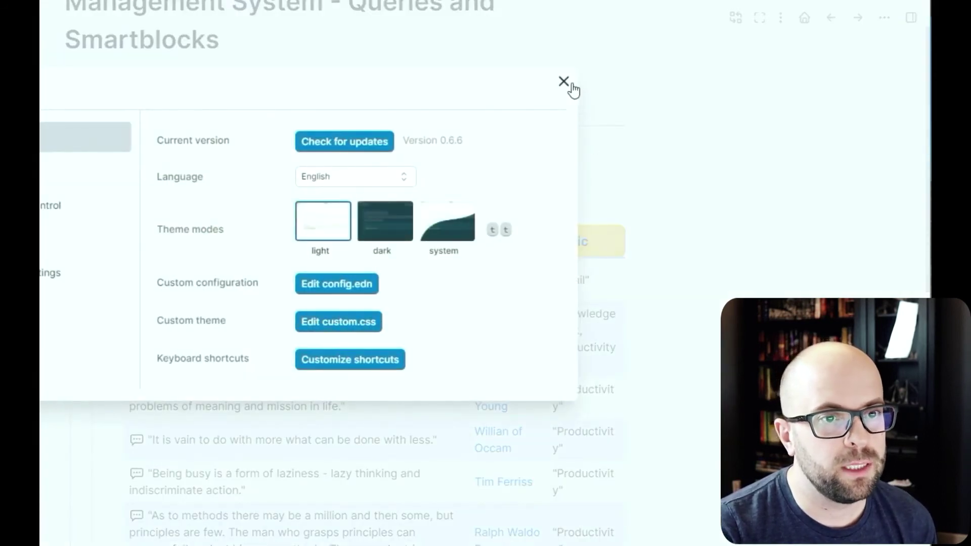
{"action": "left_click", "coordinate": [566, 83]}
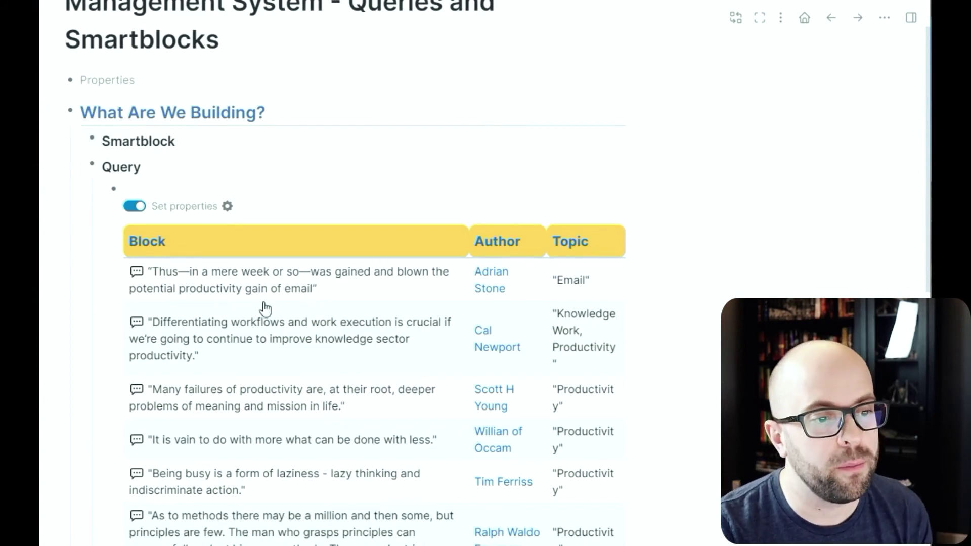
{"action": "scroll", "coordinate": [273, 400], "scroll_direction": "down", "scroll_amount": 1}
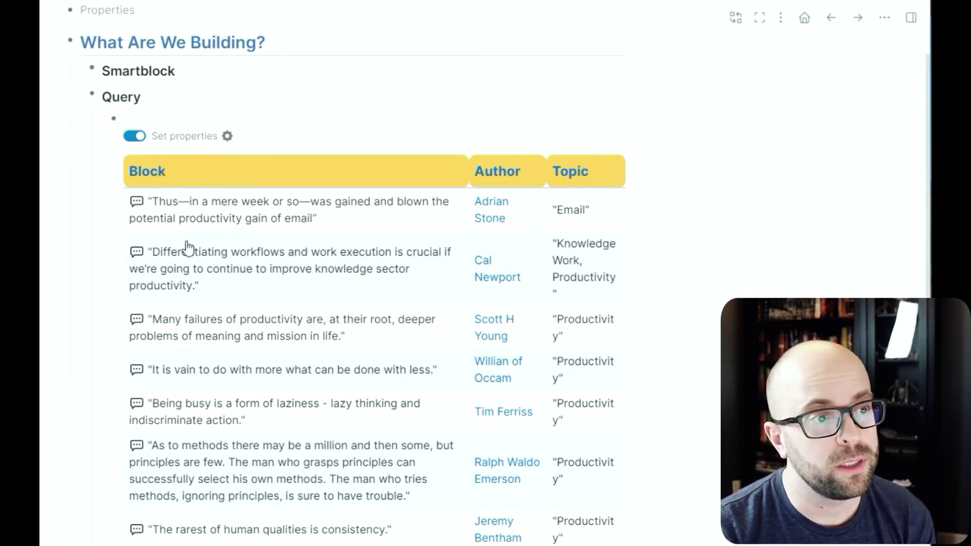
Step: Collapse the Query example, review the wrap-text rule in Custom CSS for Query Table, then fold it
{"action": "left_click", "coordinate": [79, 96]}
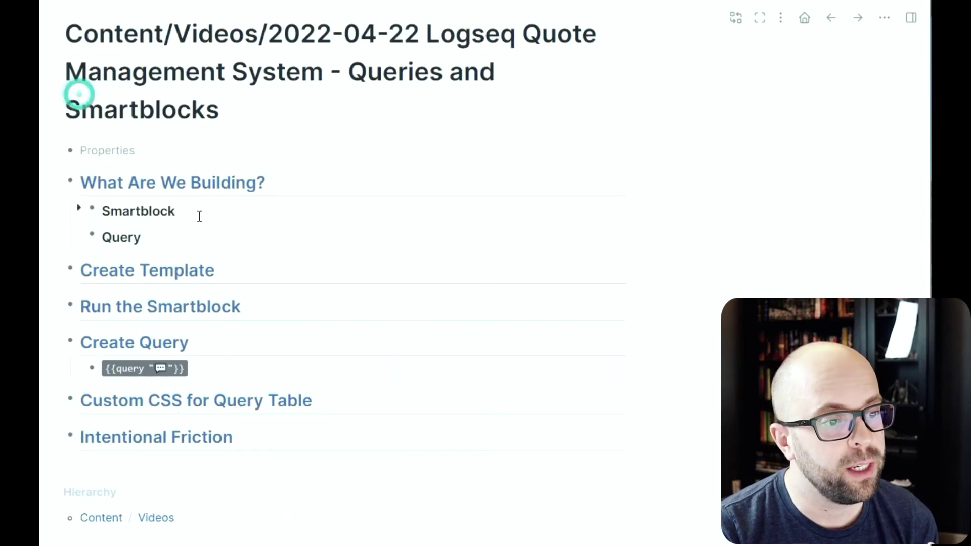
{"action": "left_click", "coordinate": [59, 402]}
{"action": "scroll", "coordinate": [331, 448], "scroll_direction": "down", "scroll_amount": 2}
{"action": "scroll", "coordinate": [331, 448], "scroll_direction": "down", "scroll_amount": 3}
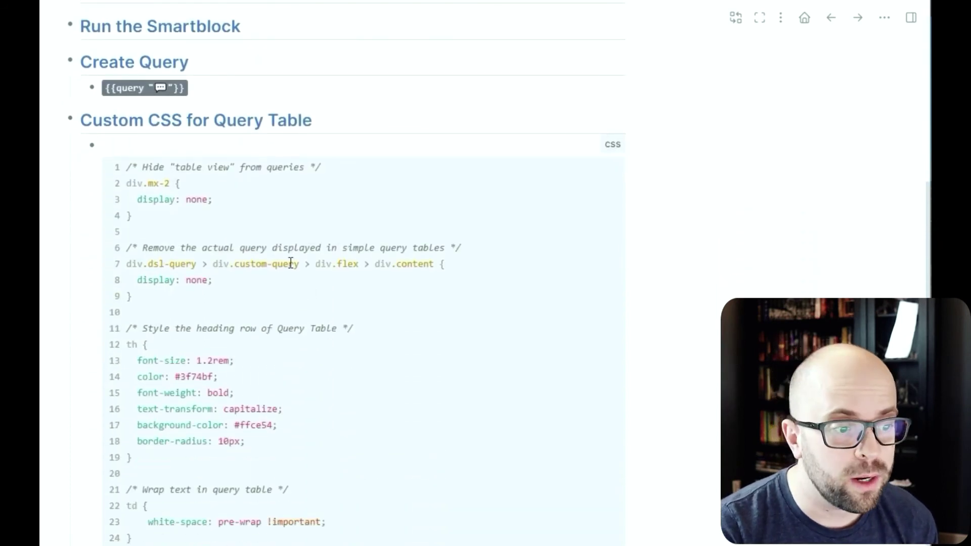
{"action": "left_click_drag", "start_coordinate": [132, 539], "coordinate": [122, 493]}
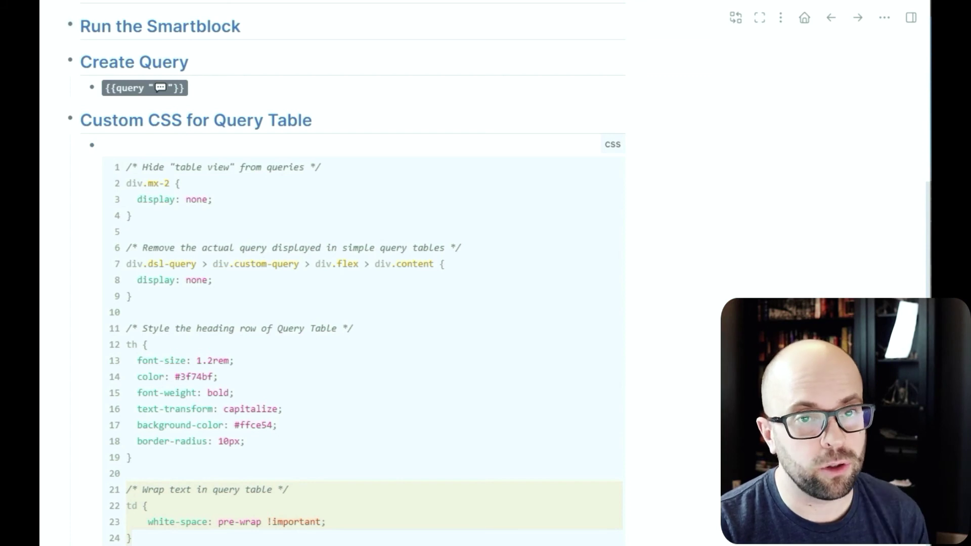
{"action": "left_click", "coordinate": [57, 122]}
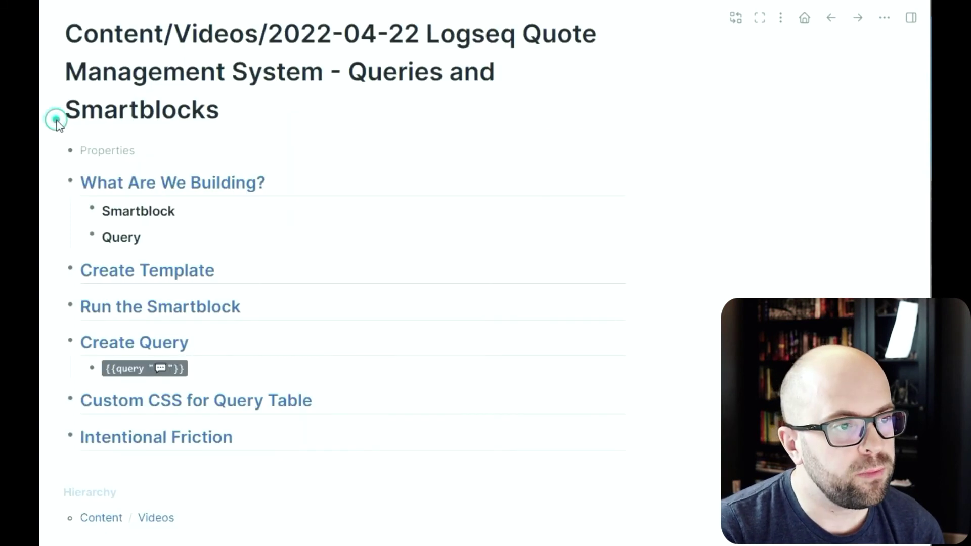
Step: Collapse What Are We Building? and Create Query, and expand Intentional Friction
{"action": "left_click", "coordinate": [56, 182]}
{"action": "left_click", "coordinate": [57, 295]}
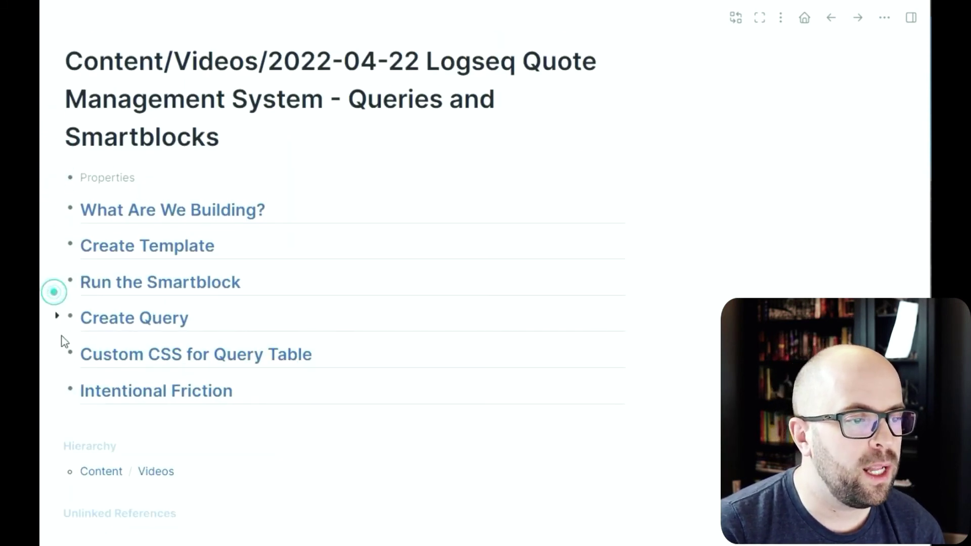
{"action": "left_click", "coordinate": [57, 391]}
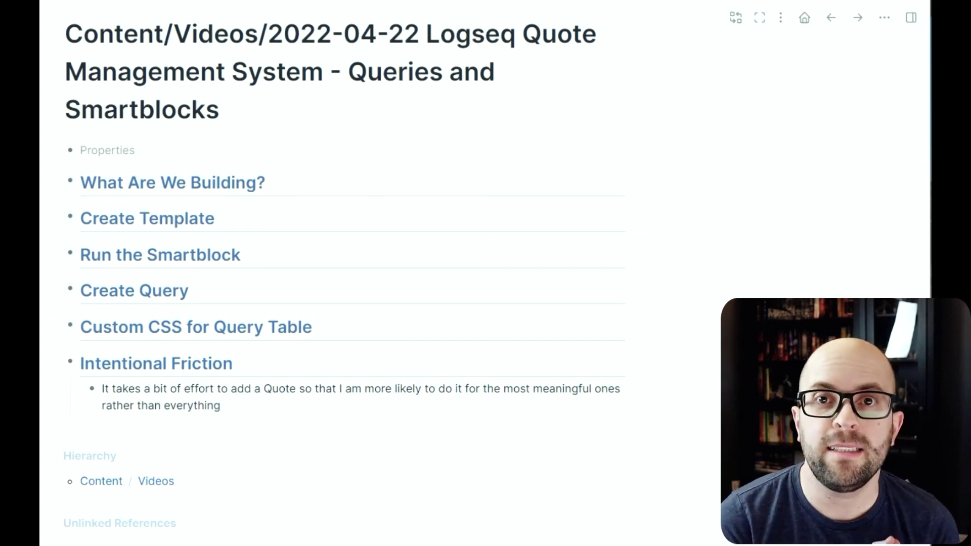
Step: Collapse the Intentional Friction section
{"action": "left_click", "coordinate": [60, 364]}
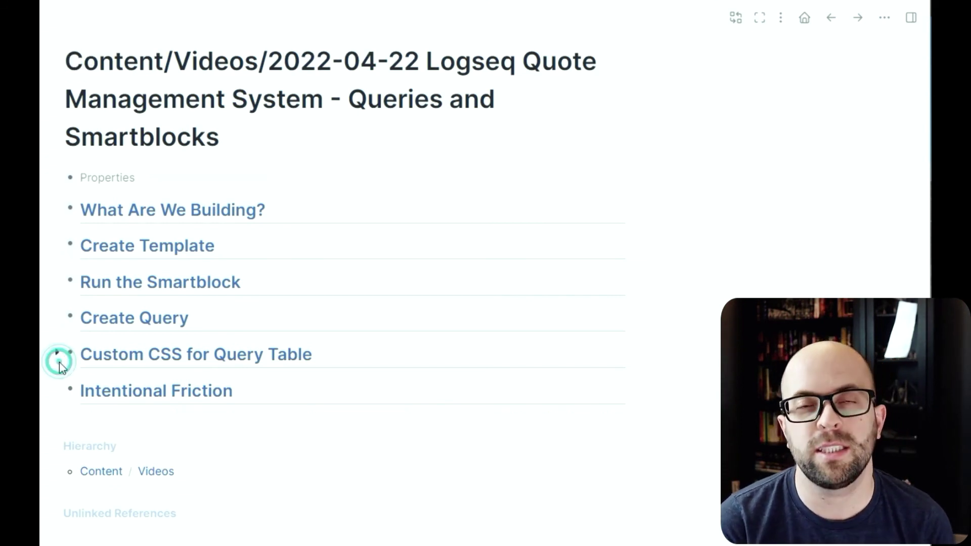